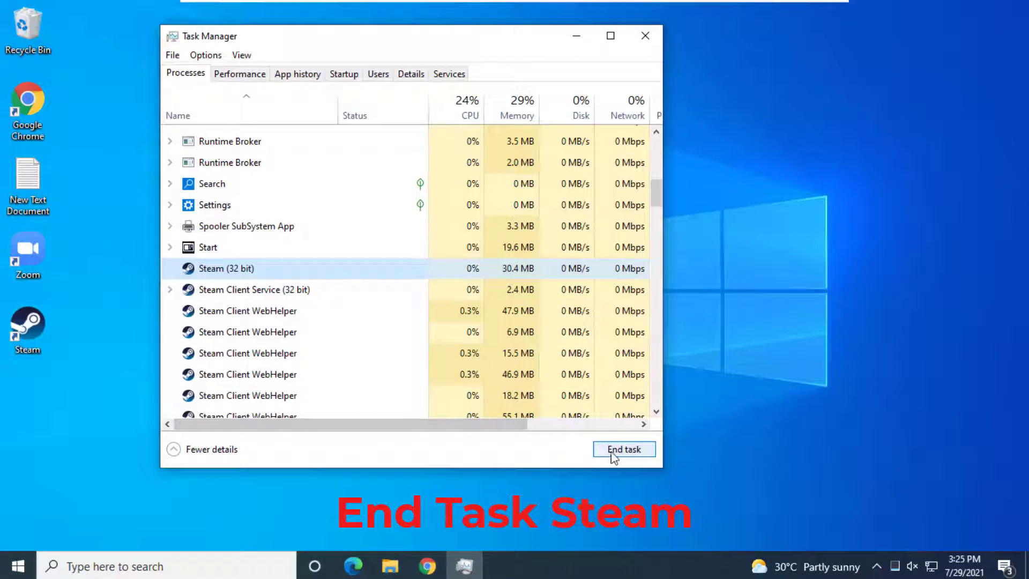
End the Steam (32 bit) process in Task Manager and close Task Manager.
left_click(628, 453)
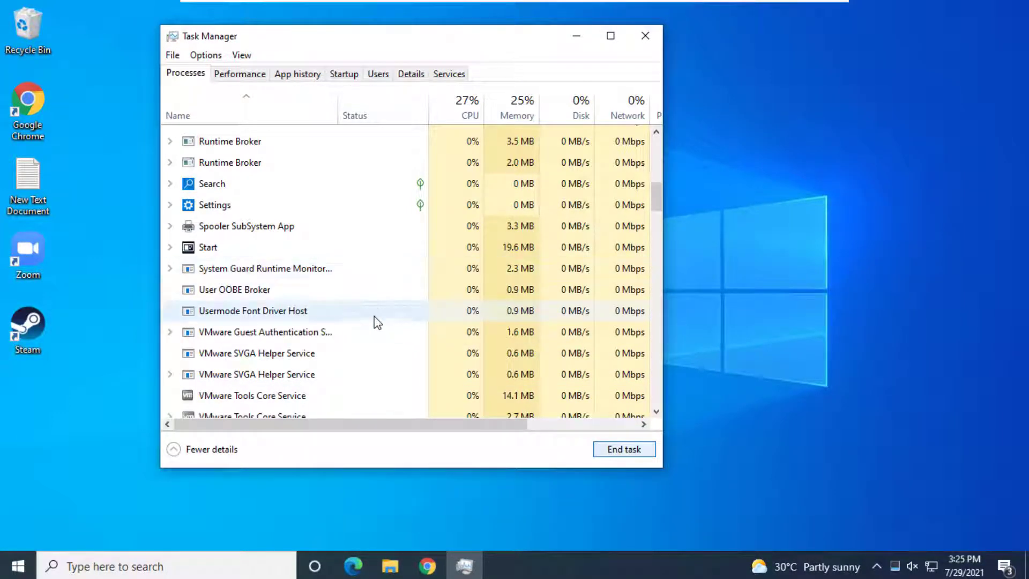
left_click(645, 35)
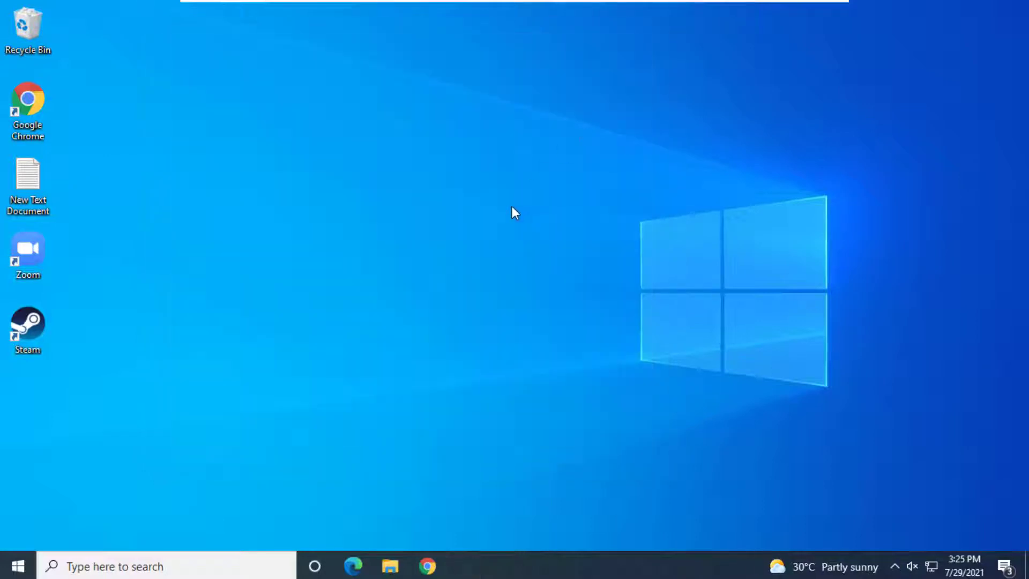
Open This PC in File Explorer and go to the Program Files (x86) folder on Local Disk (C:).
left_click(233, 568)
type("this pc")
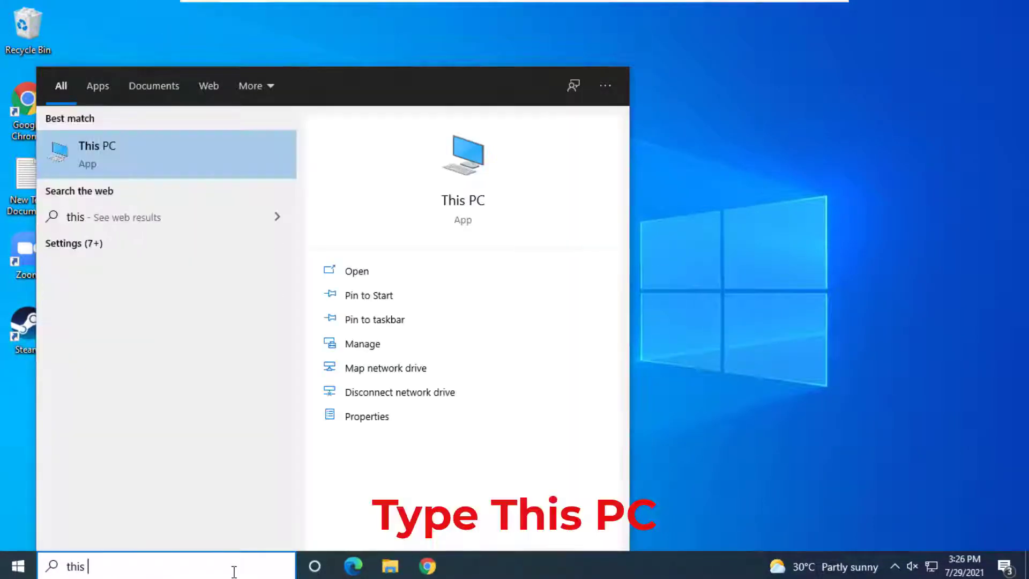
key("Return")
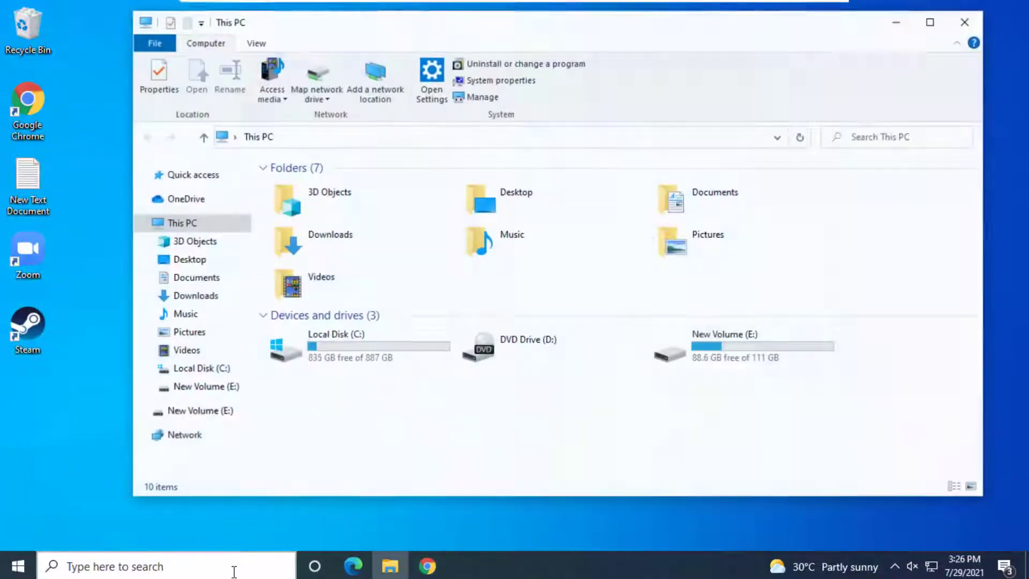
left_click(366, 352)
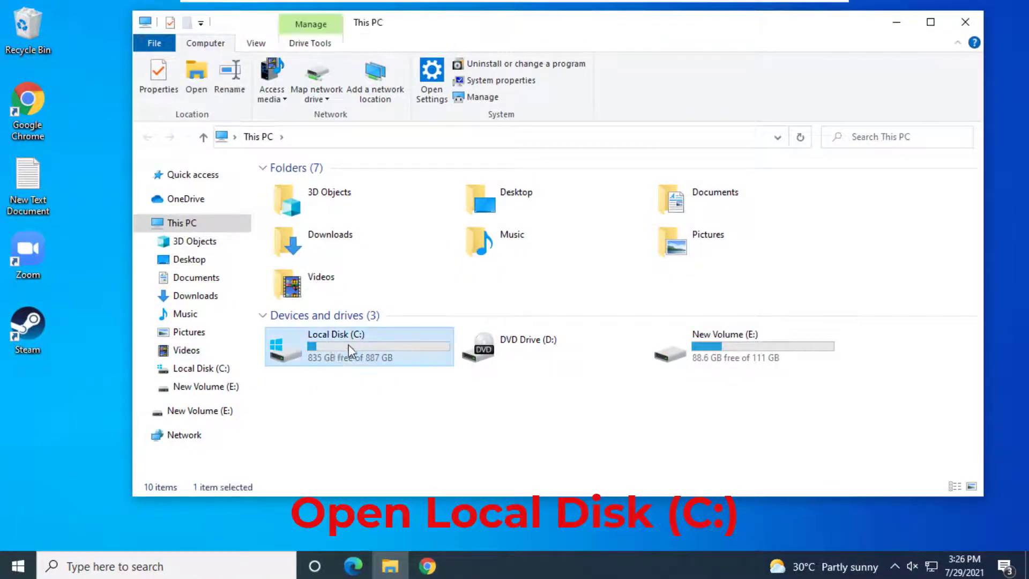
double_click(345, 345)
left_click(382, 351)
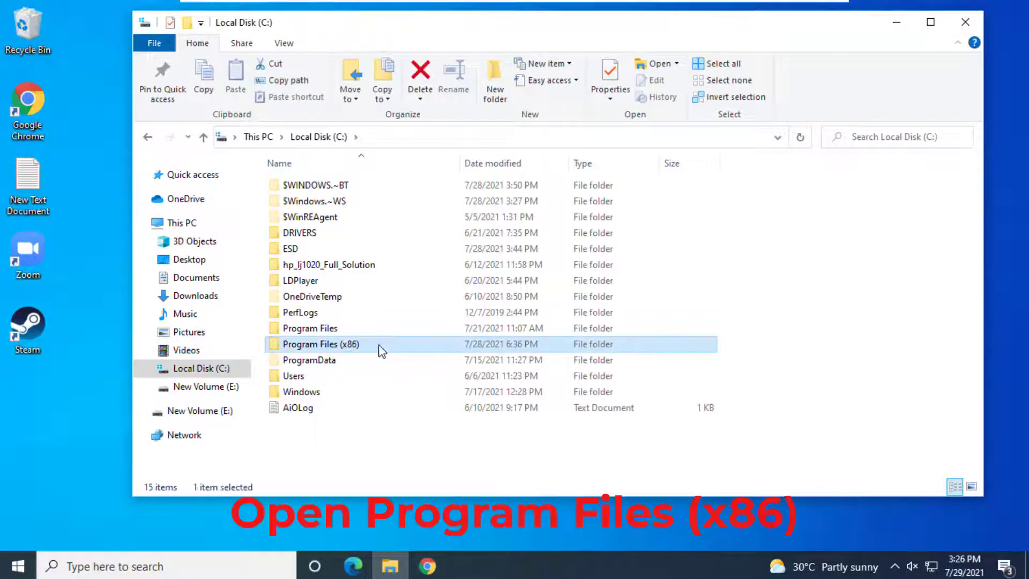
double_click(365, 351)
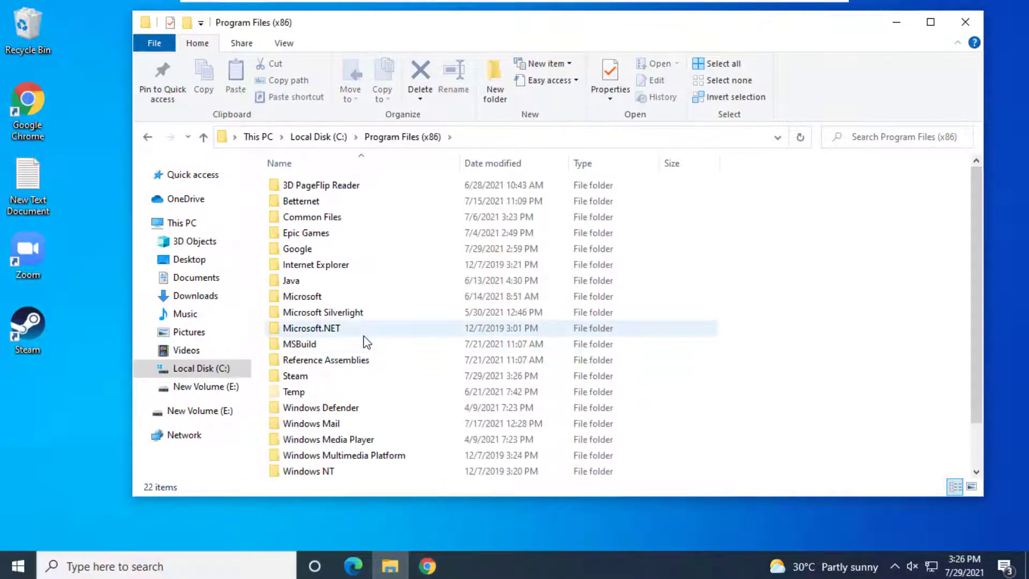
Navigate through the Steam, steamapps and common folders into the EndlessWorld game folder.
scroll(361, 342, "down", 1)
left_click(357, 329)
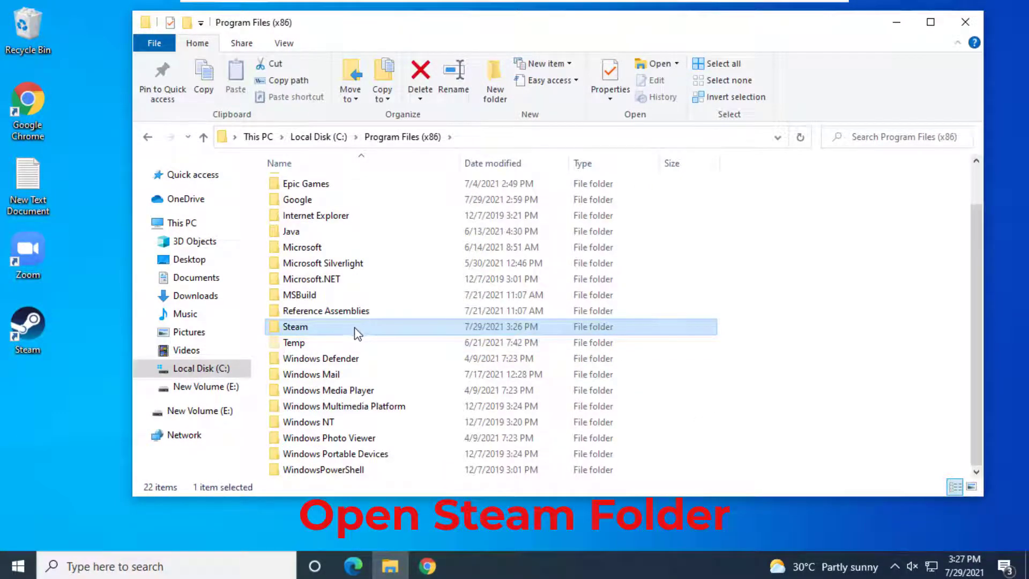
double_click(357, 334)
scroll(361, 330, "down", 3)
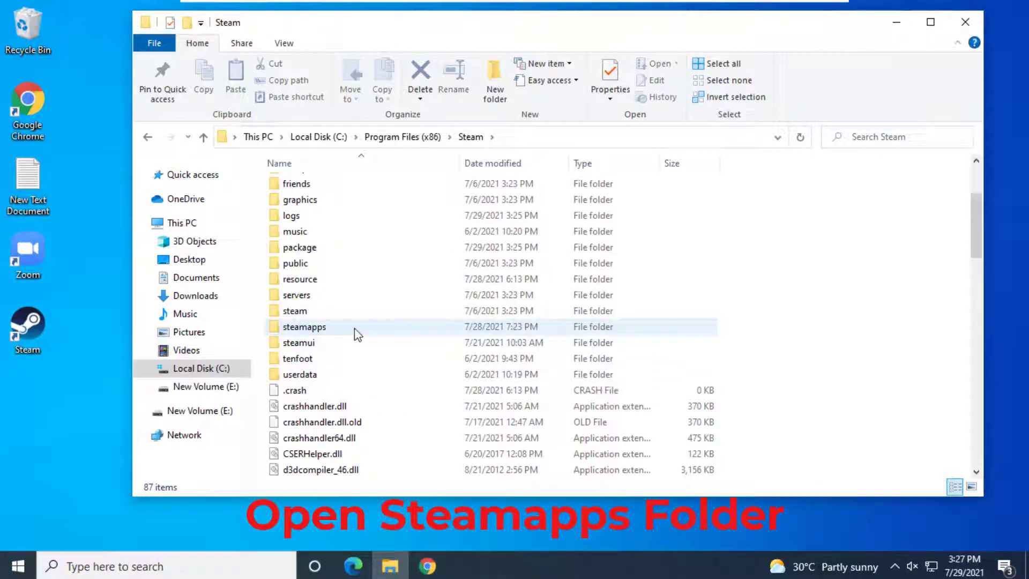
left_click(361, 332)
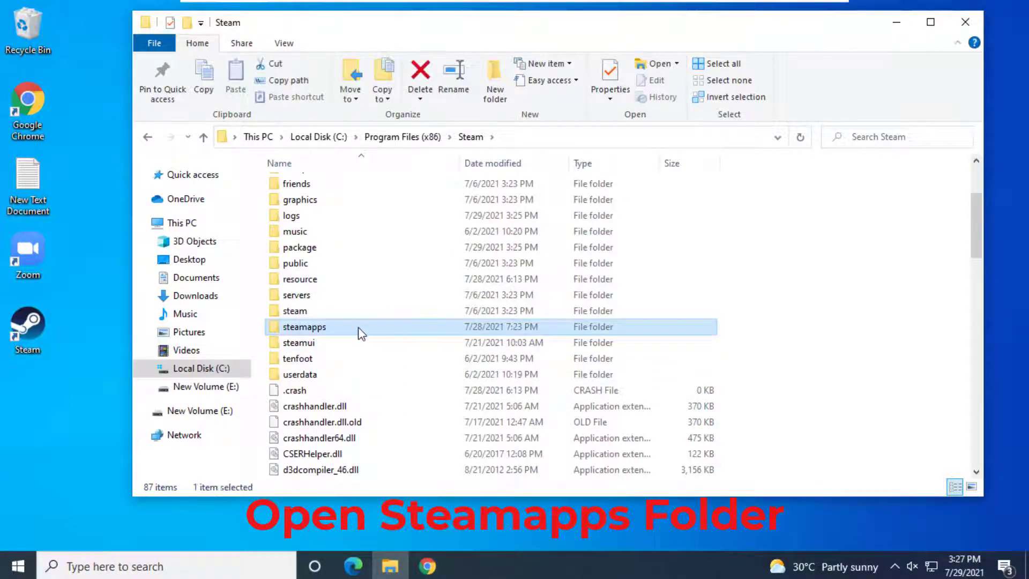
double_click(360, 333)
left_click(339, 189)
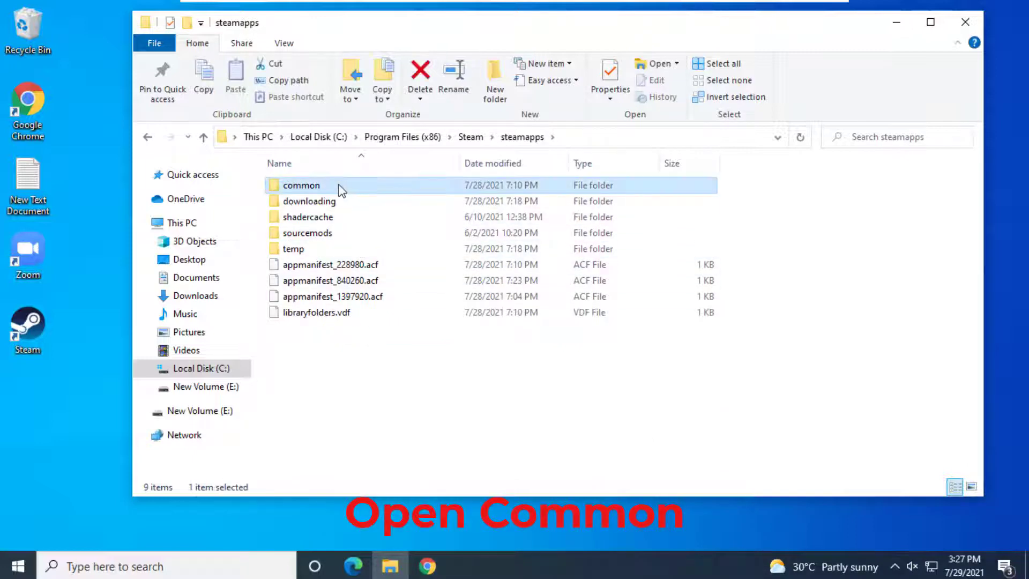
double_click(366, 188)
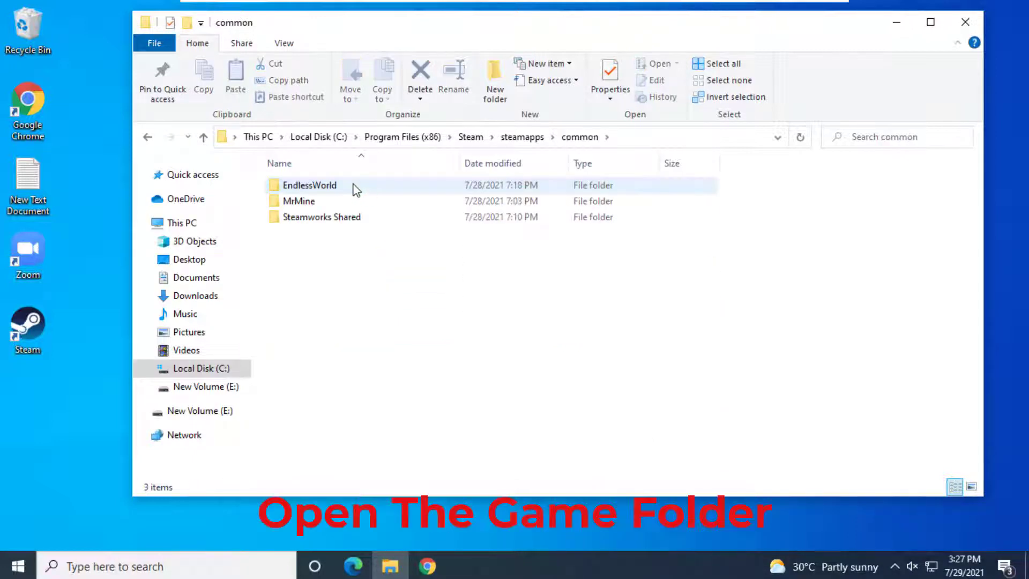
left_click(356, 188)
double_click(369, 188)
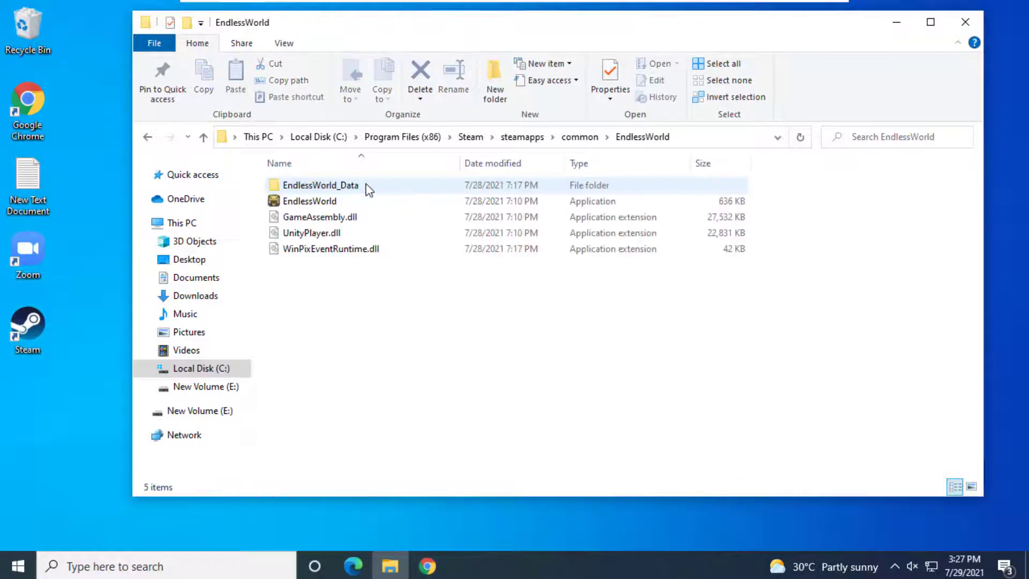
Set the EndlessWorld application's compatibility properties to run as an administrator, apply the change and close the folder window.
left_click(435, 202)
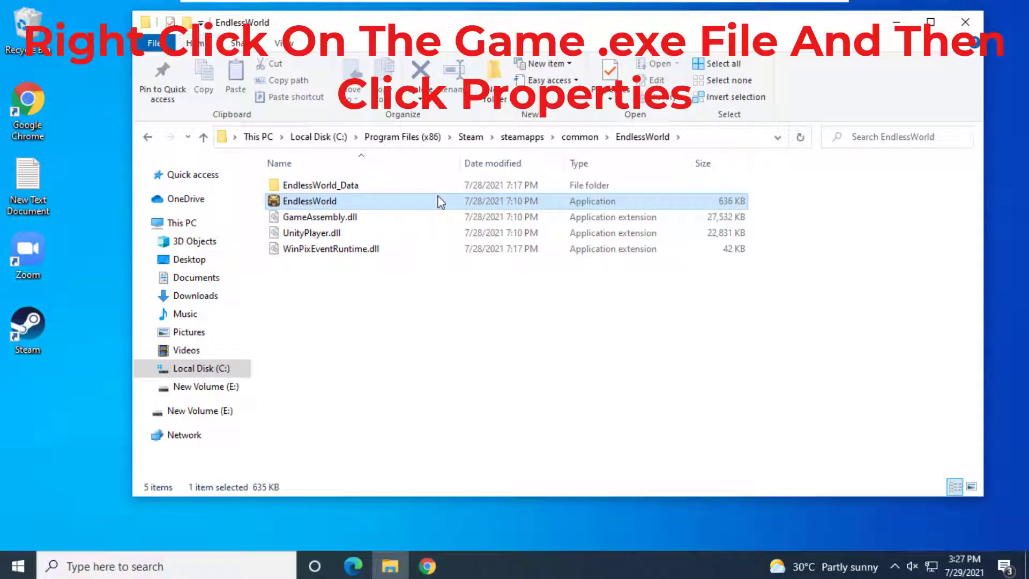
right_click(401, 202)
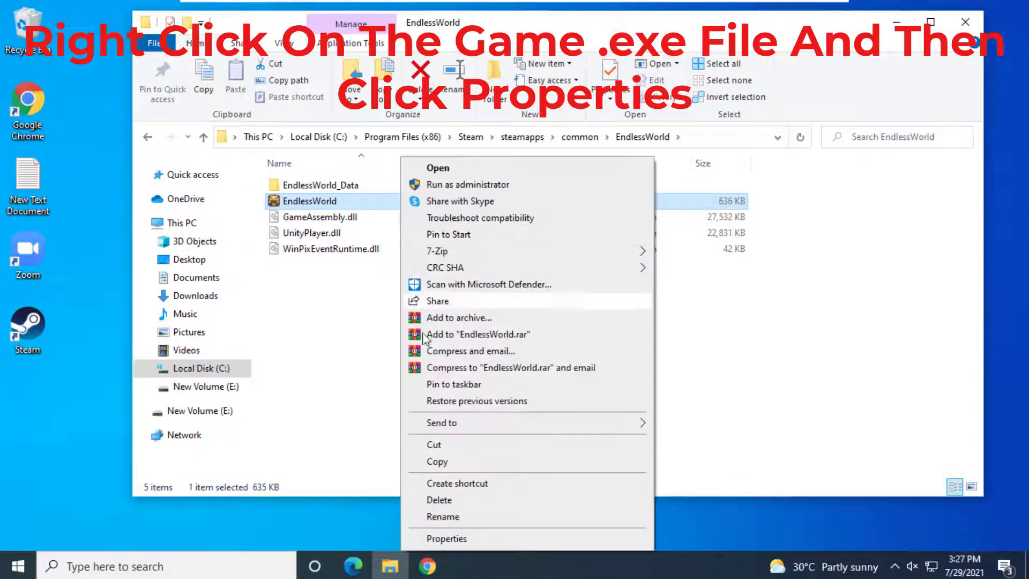
left_click(483, 538)
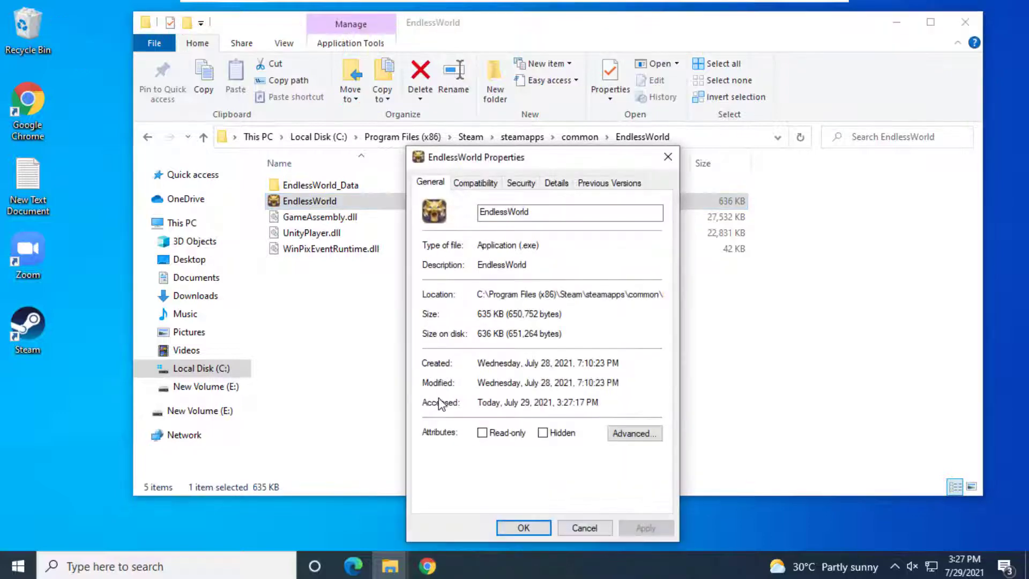
left_click(473, 186)
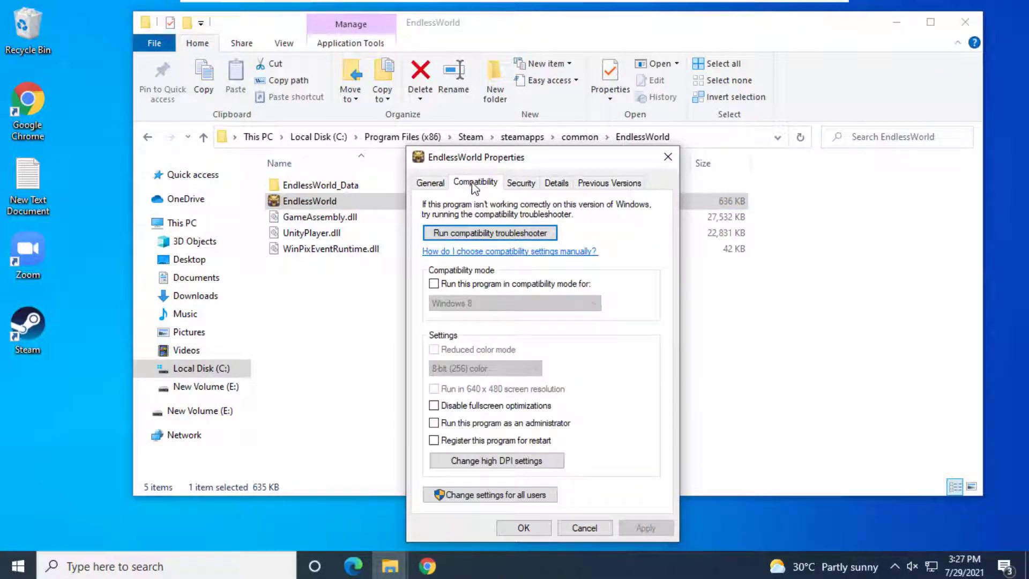
left_click(470, 425)
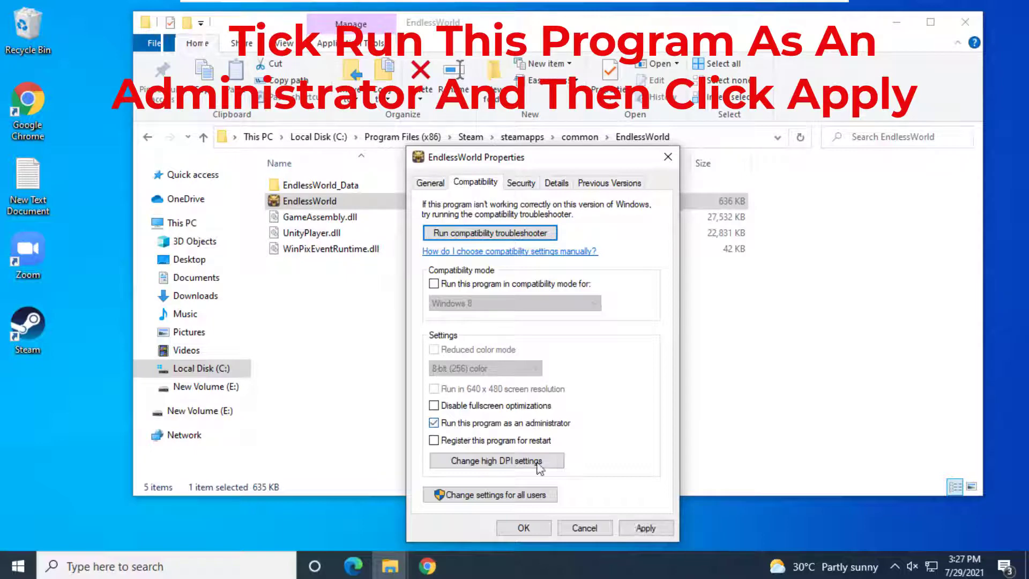
left_click(646, 528)
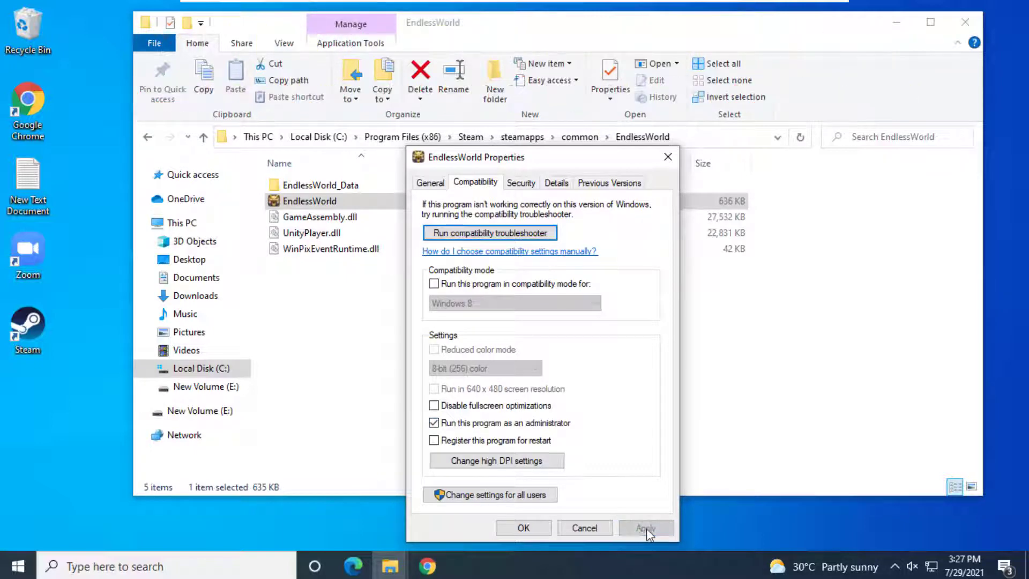
left_click(538, 529)
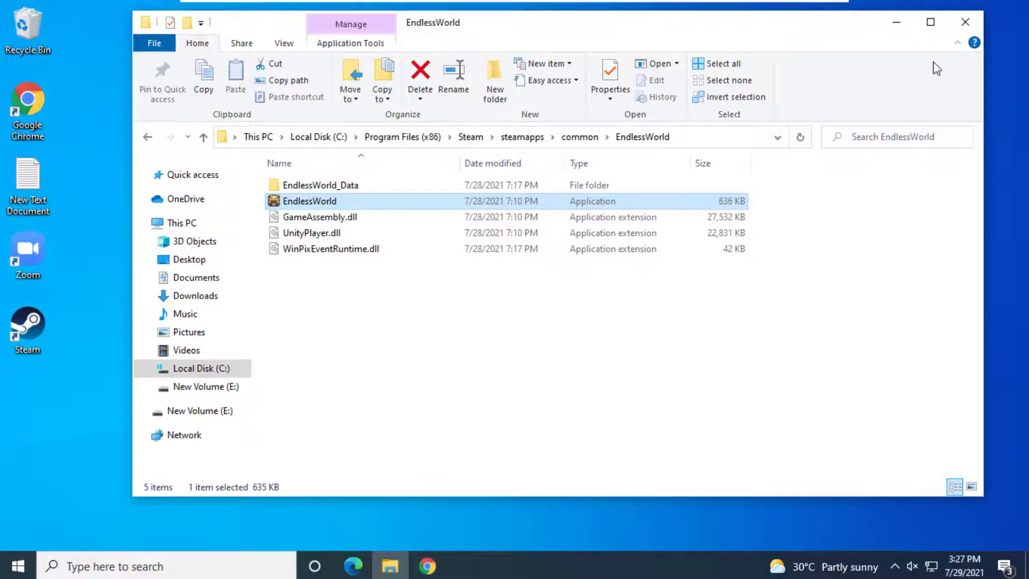
left_click(965, 21)
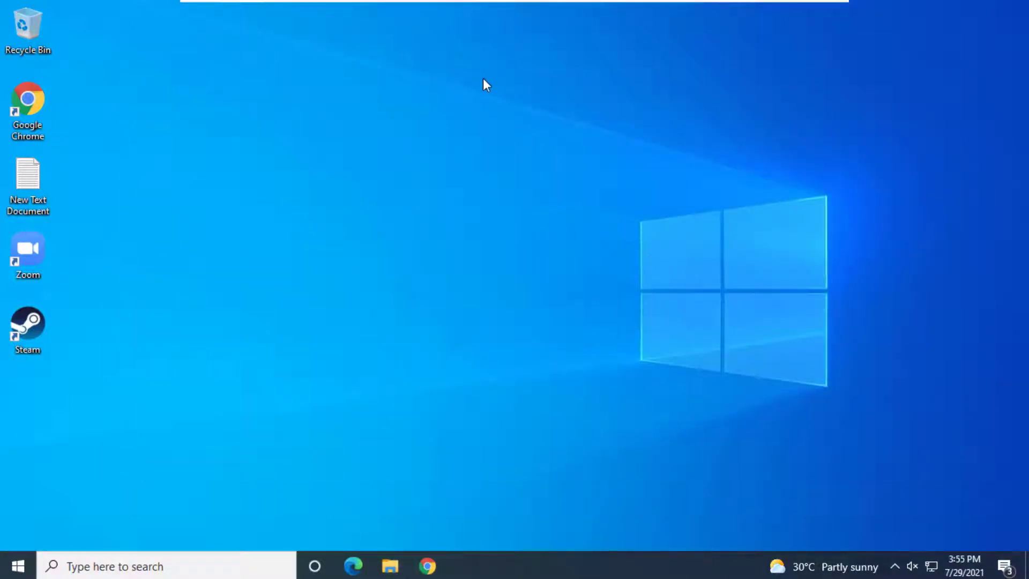
Permanently disable all Avast antivirus shields and approve stopping them.
left_click(895, 566)
right_click(894, 534)
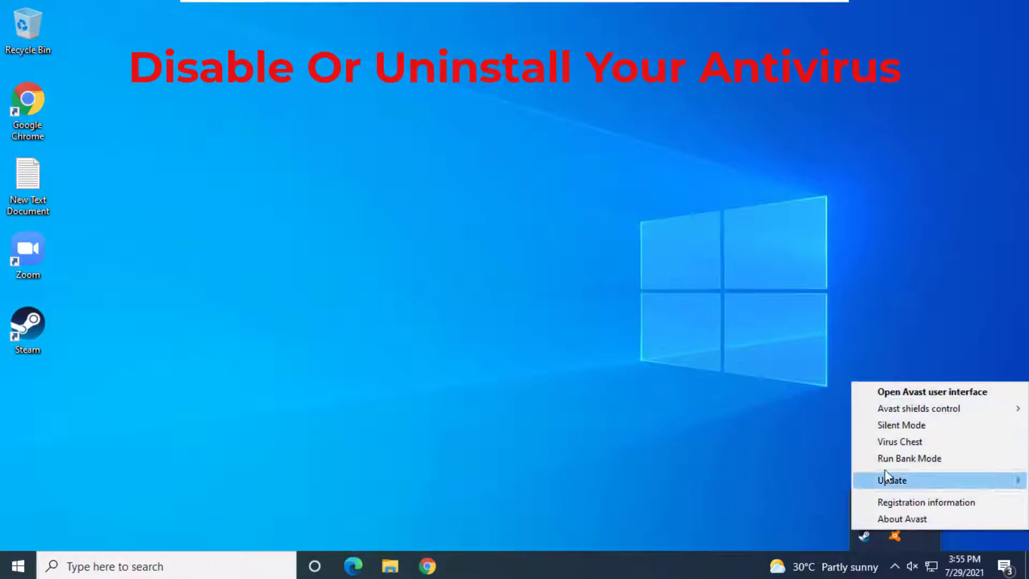
mouse_move(894, 414)
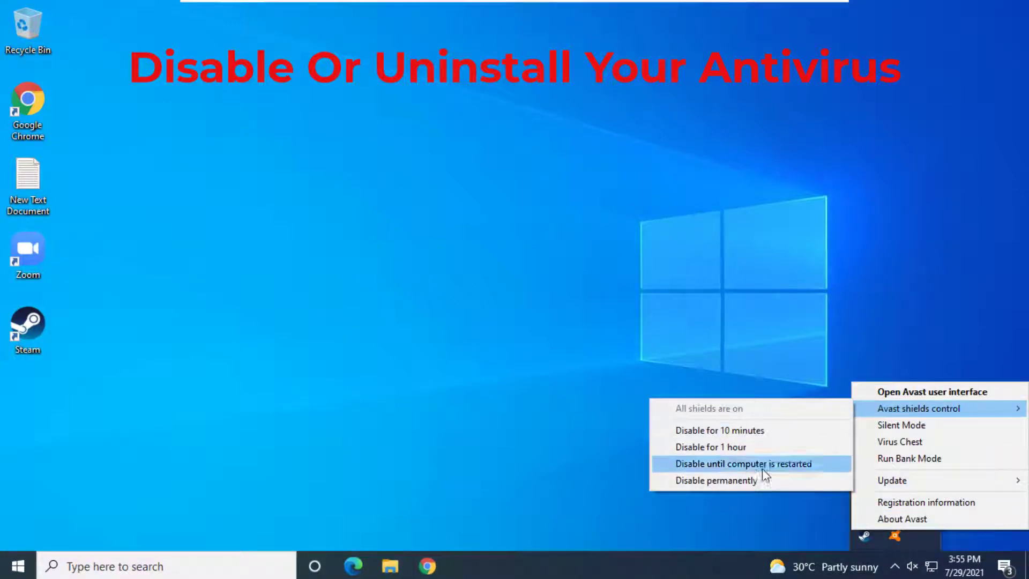
left_click(749, 485)
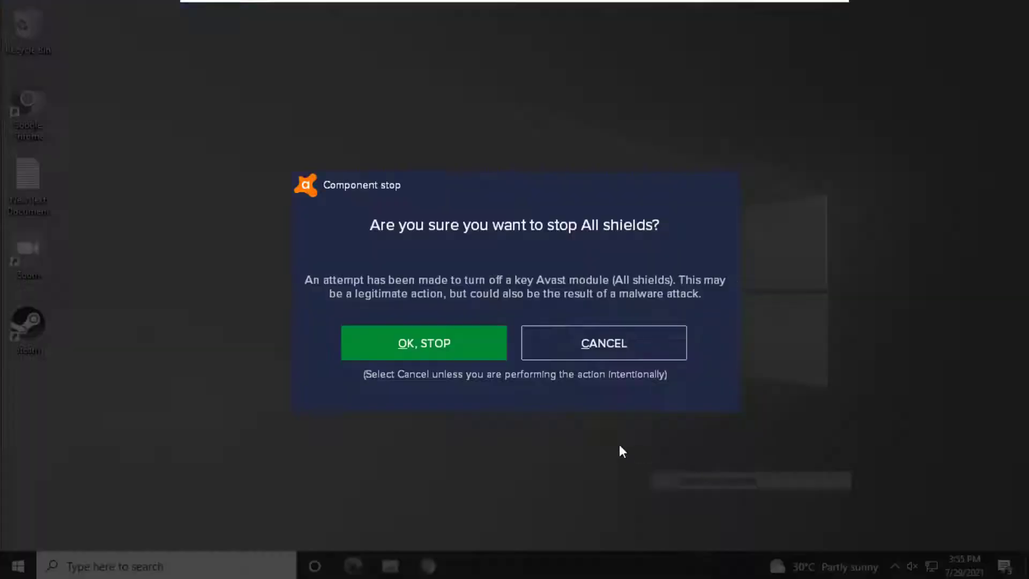
left_click(445, 339)
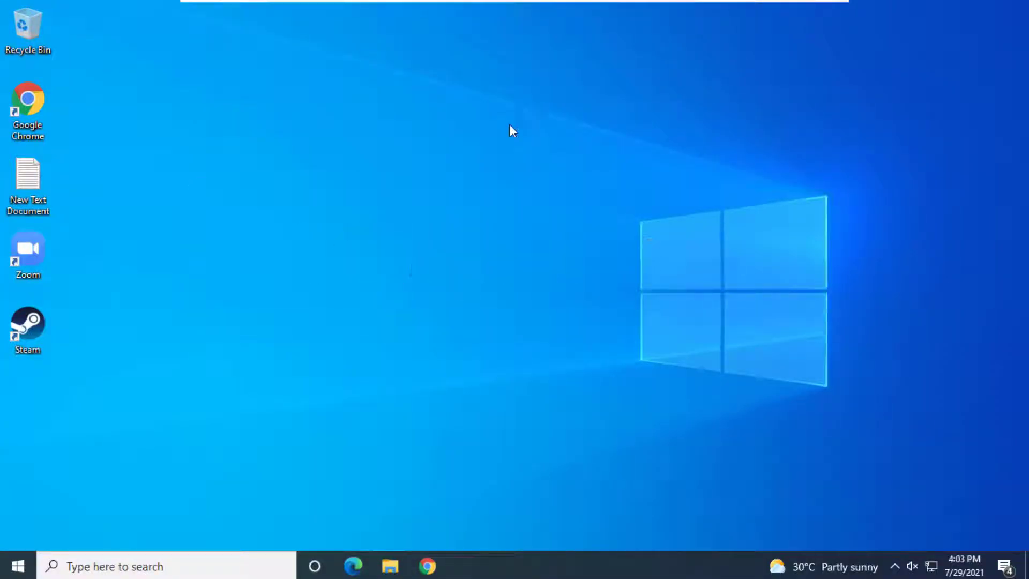
Open Control Panel and switch its view to large icons.
left_click(205, 569)
type("co")
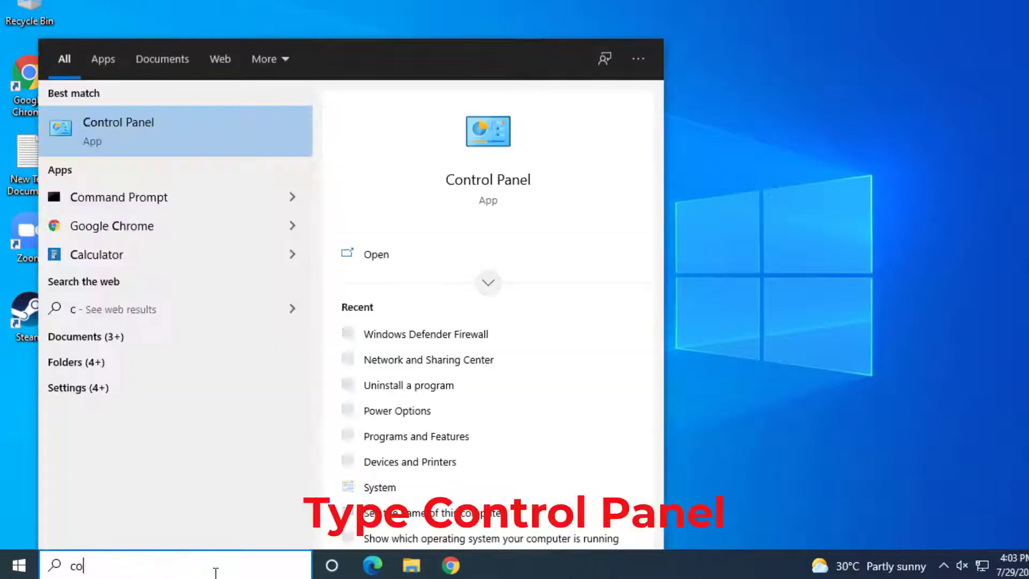
type("ntrol pa")
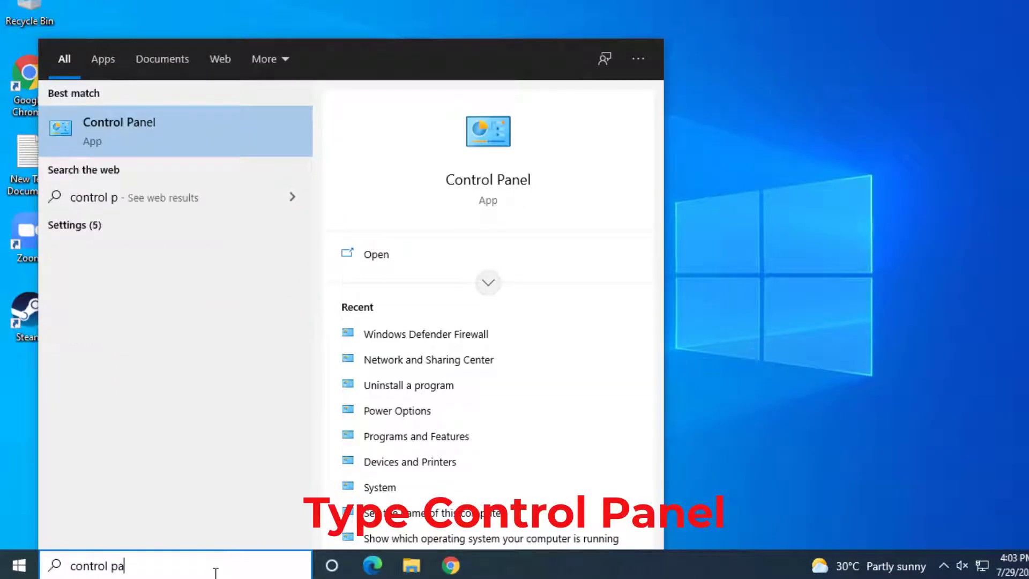
type("nel")
key("Return")
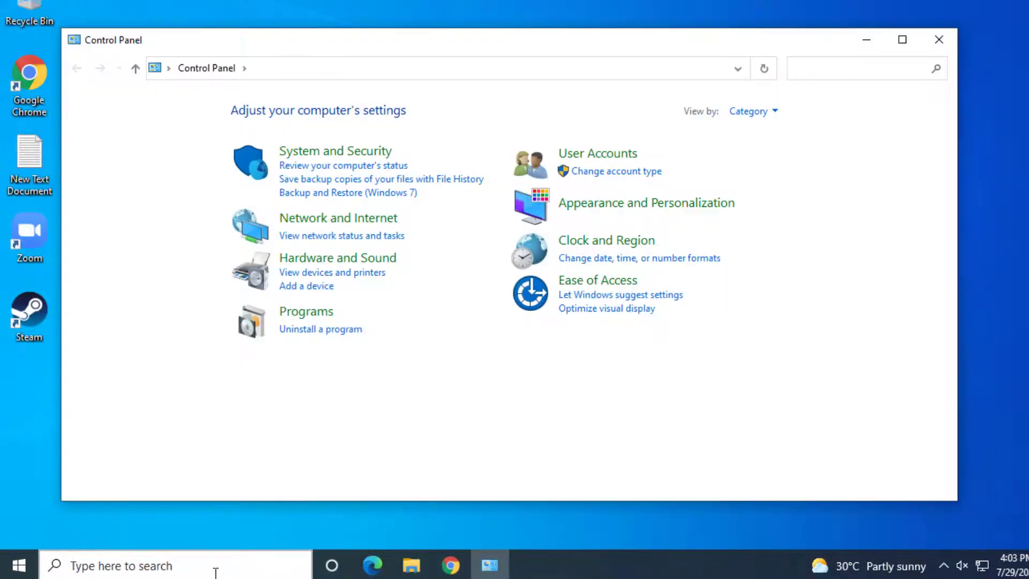
left_click(766, 110)
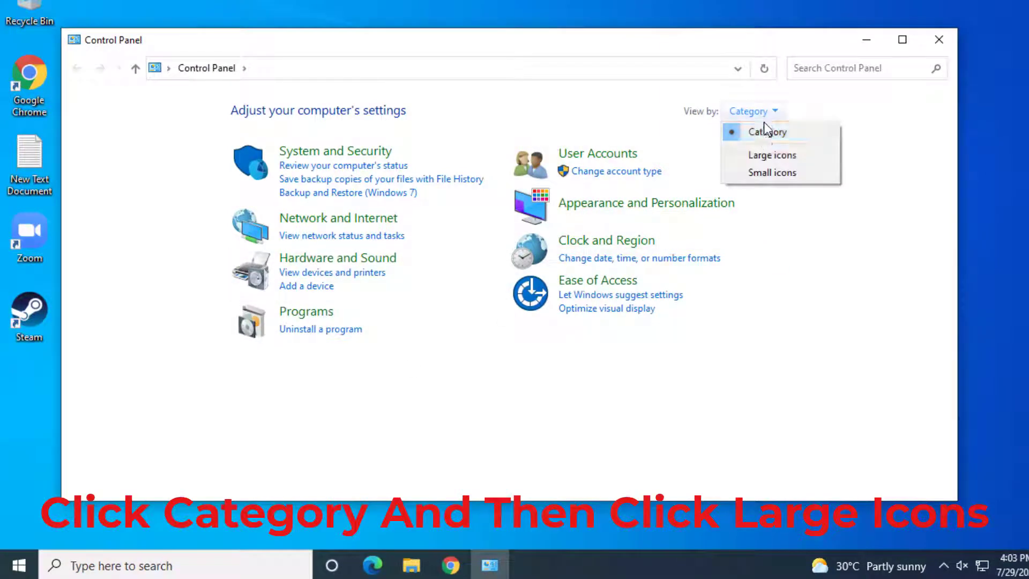
left_click(778, 156)
Turn off Windows Defender Firewall for both private and public networks and save the settings.
scroll(651, 203, "down", 2)
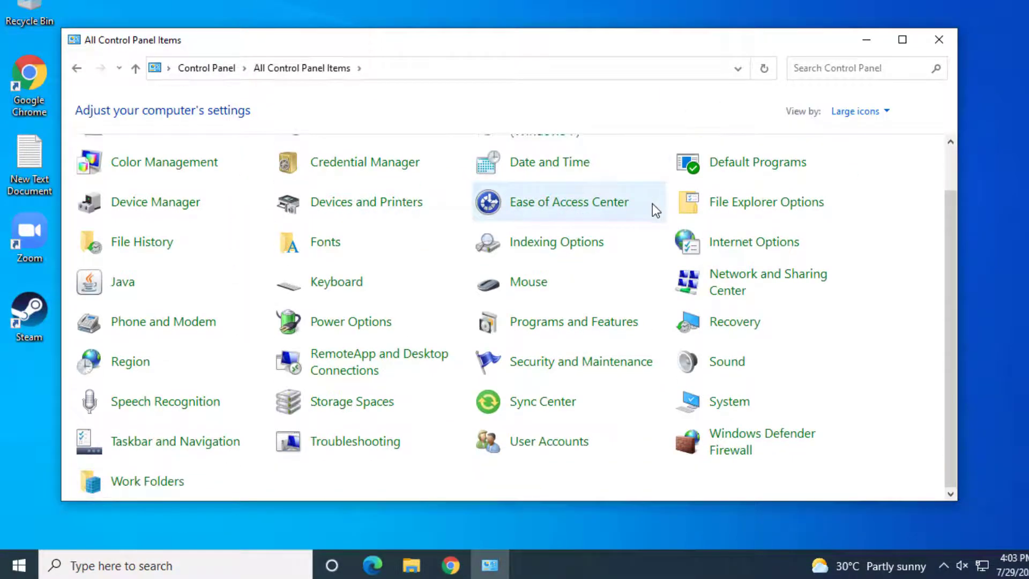
left_click(754, 447)
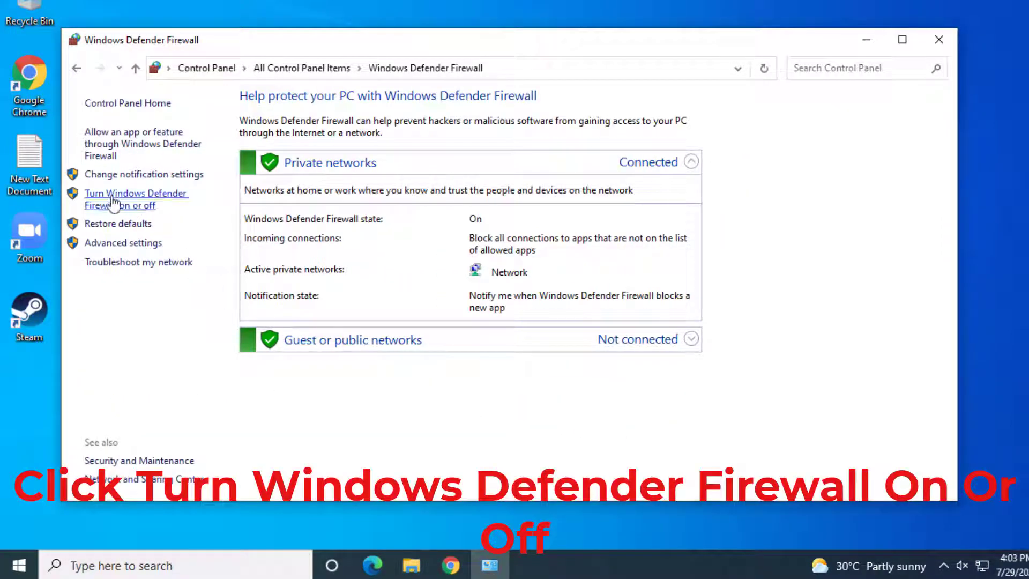
left_click(136, 202)
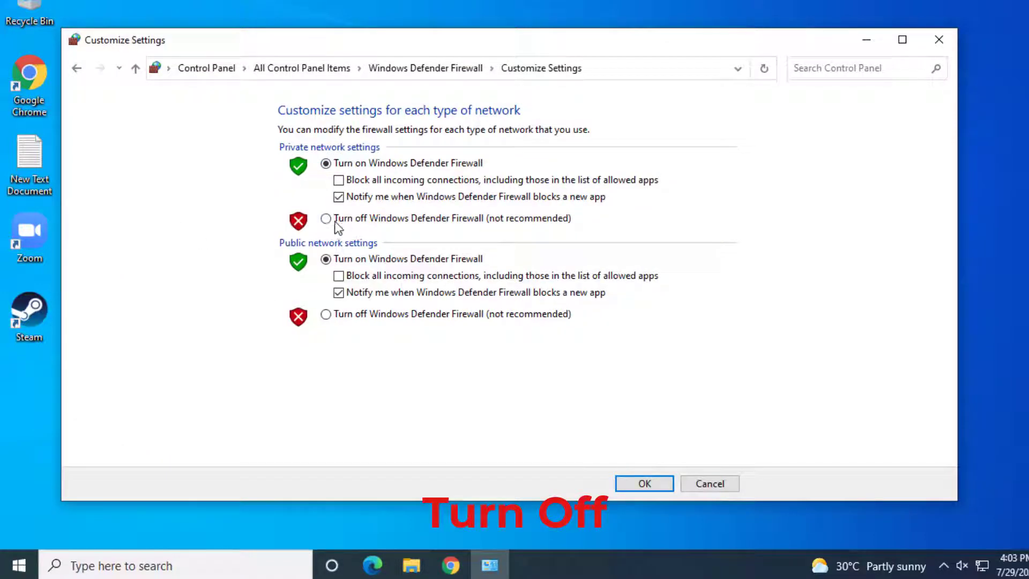
left_click(343, 221)
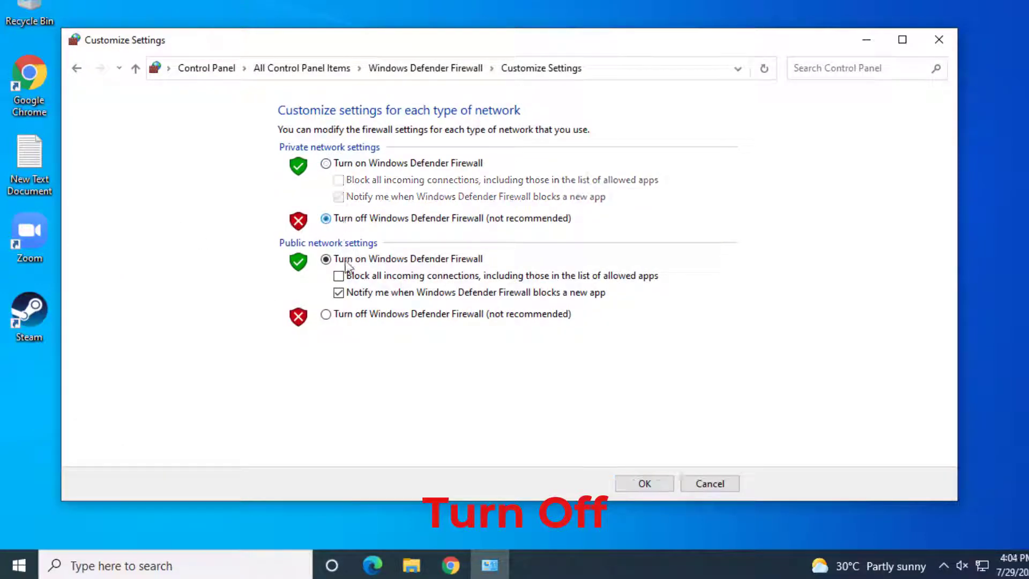
left_click(366, 314)
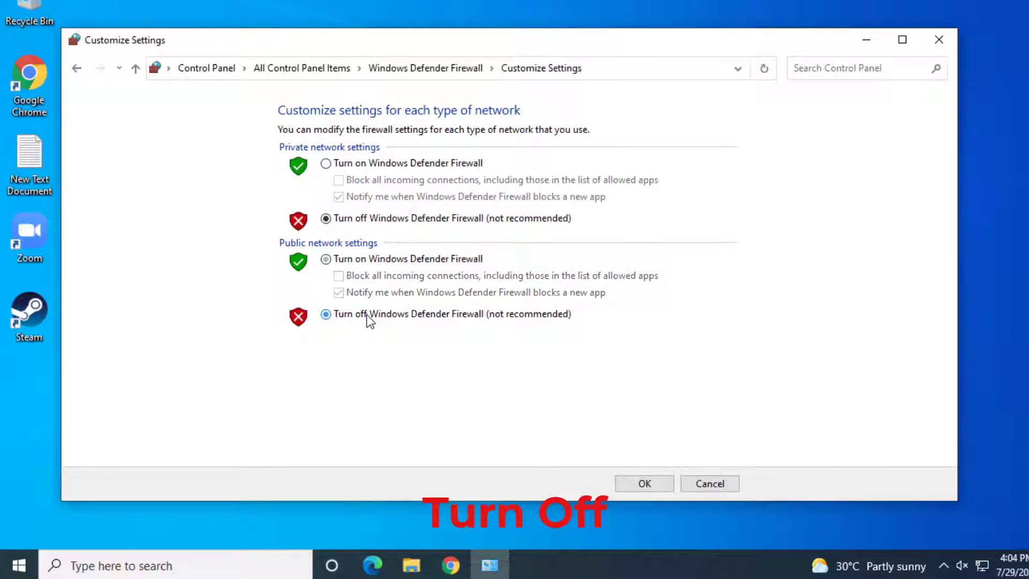
left_click(631, 477)
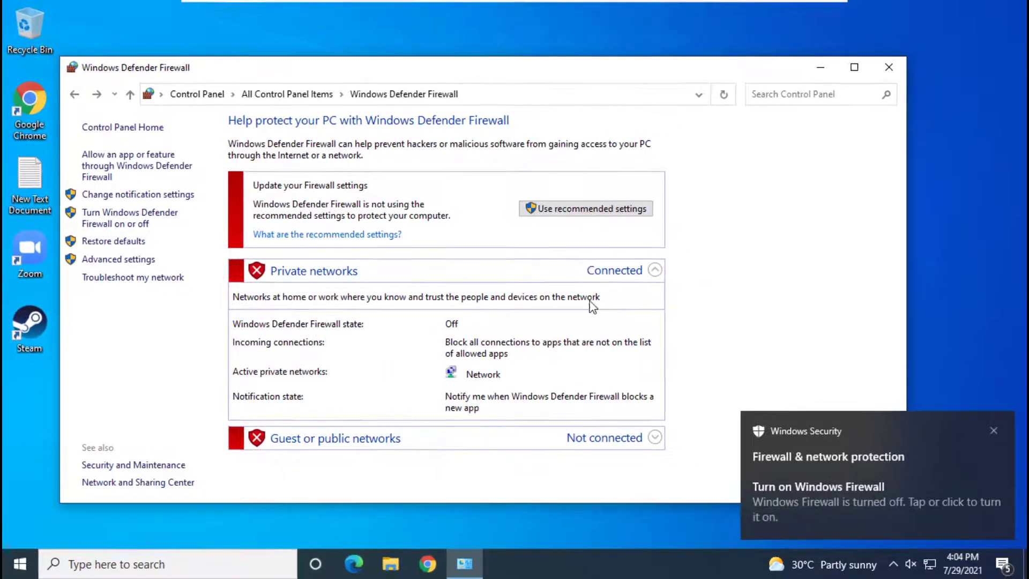
Close the firewall window and open the %localappdata% folder through the Run dialog.
left_click(888, 67)
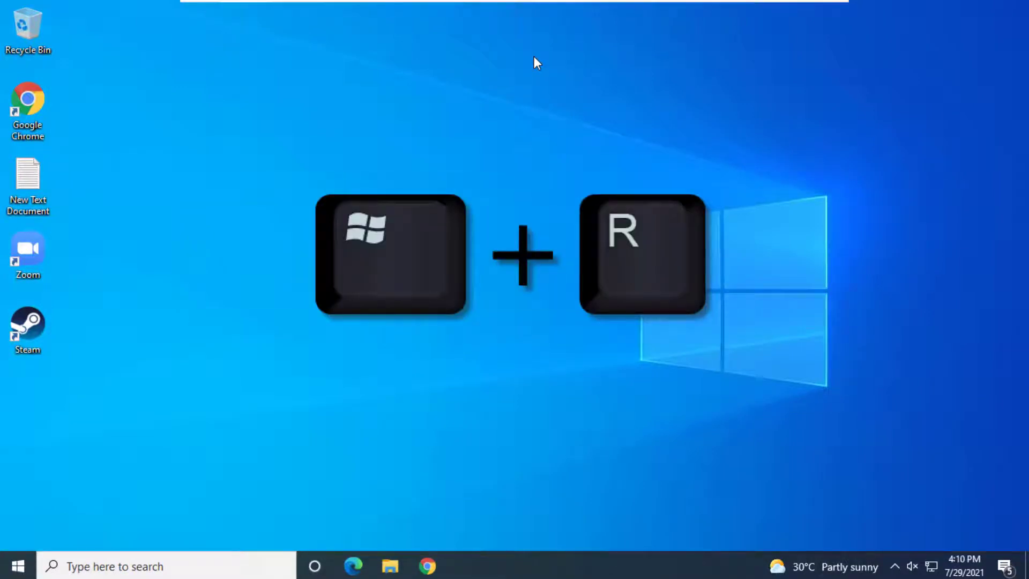
key("super+r")
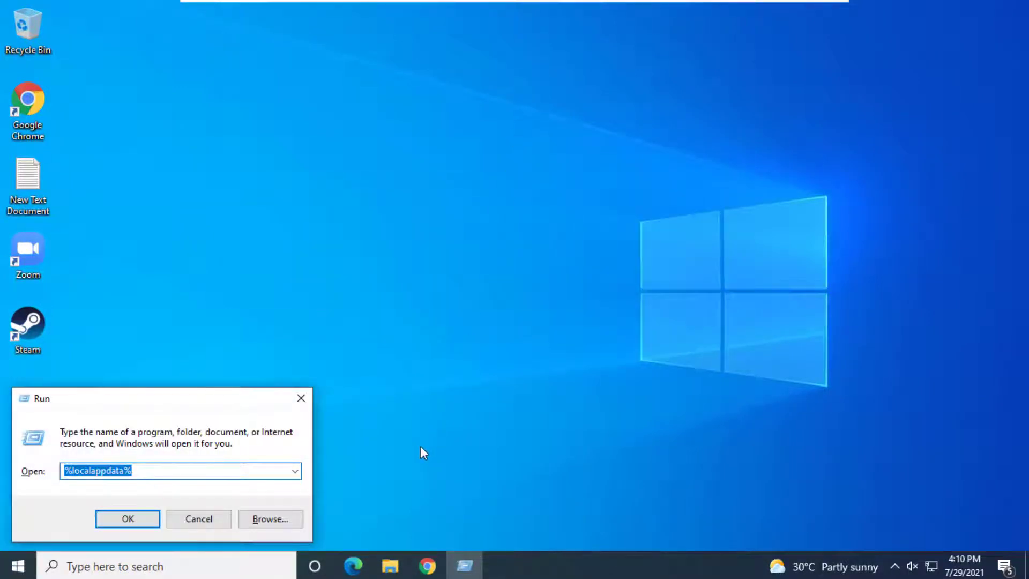
key("BackSpace")
type("%")
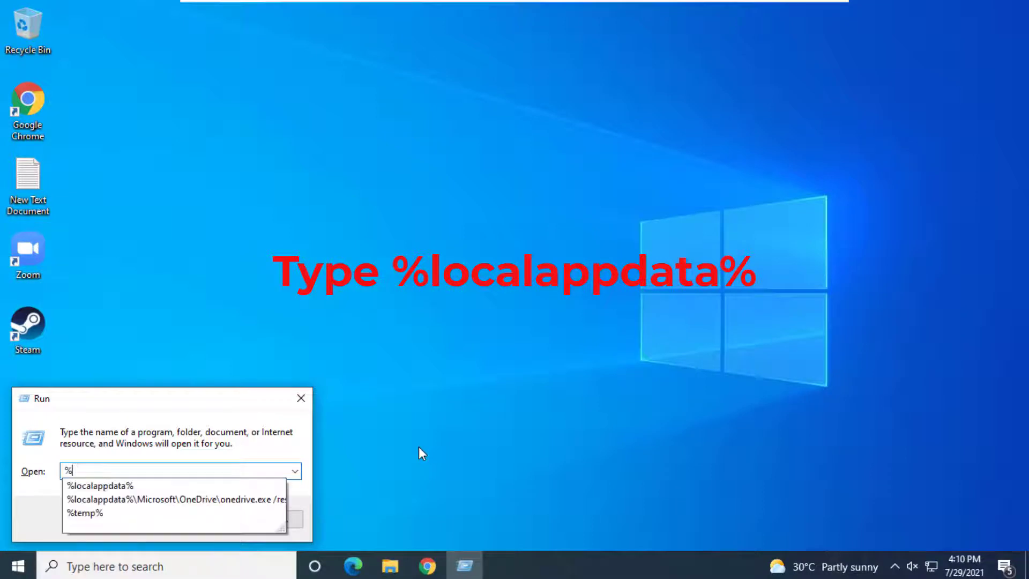
type("localappdata")
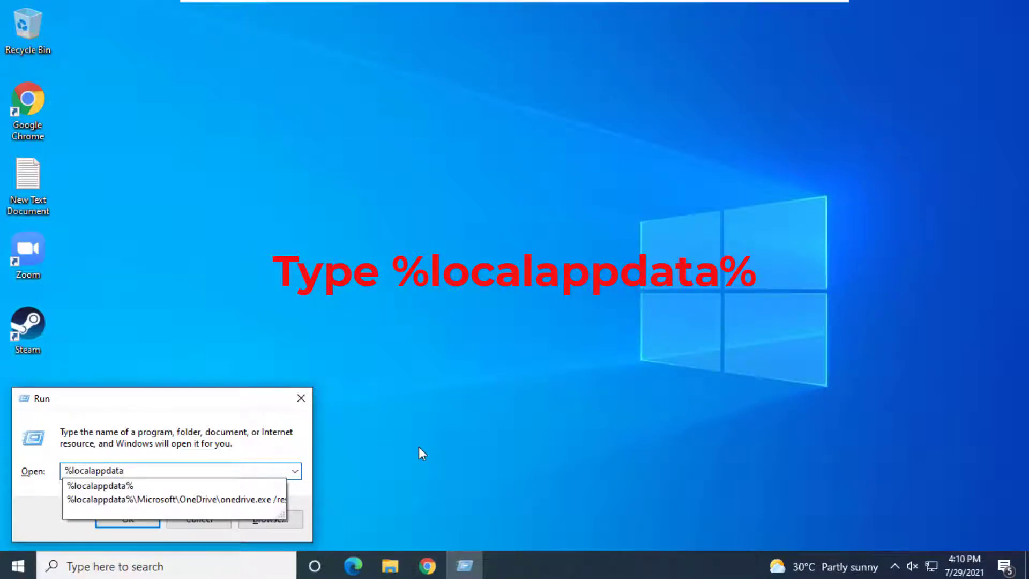
type("%")
key("Return")
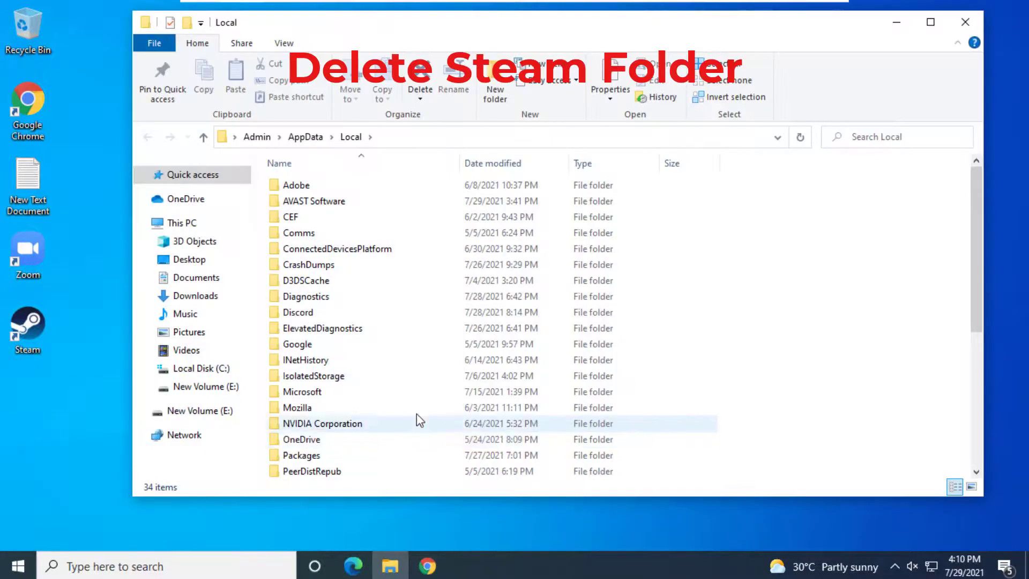
Try to delete the Steam folder from the Local app data folder.
scroll(417, 391, "down", 3)
scroll(416, 391, "down", 3)
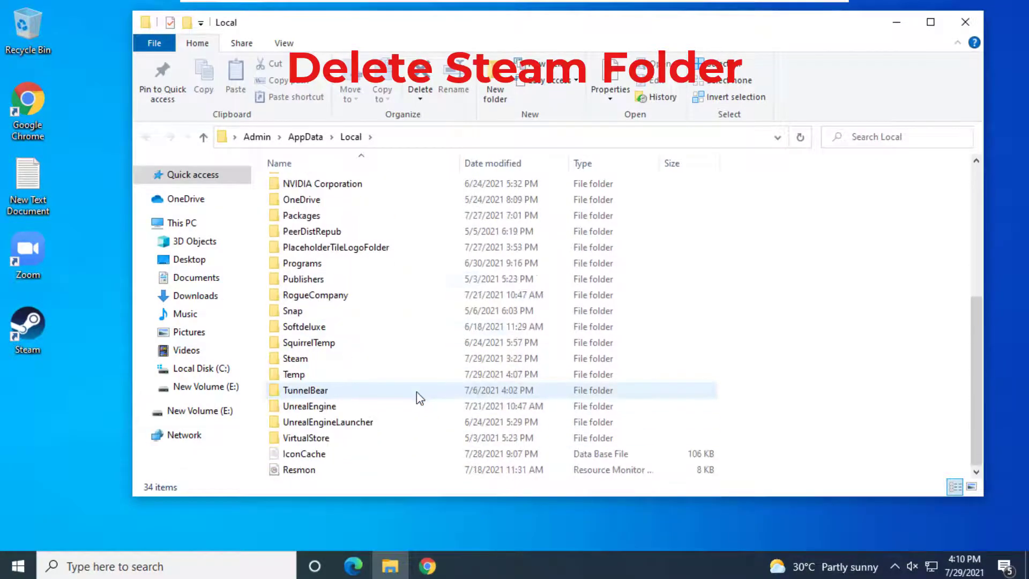
left_click(403, 359)
right_click(402, 358)
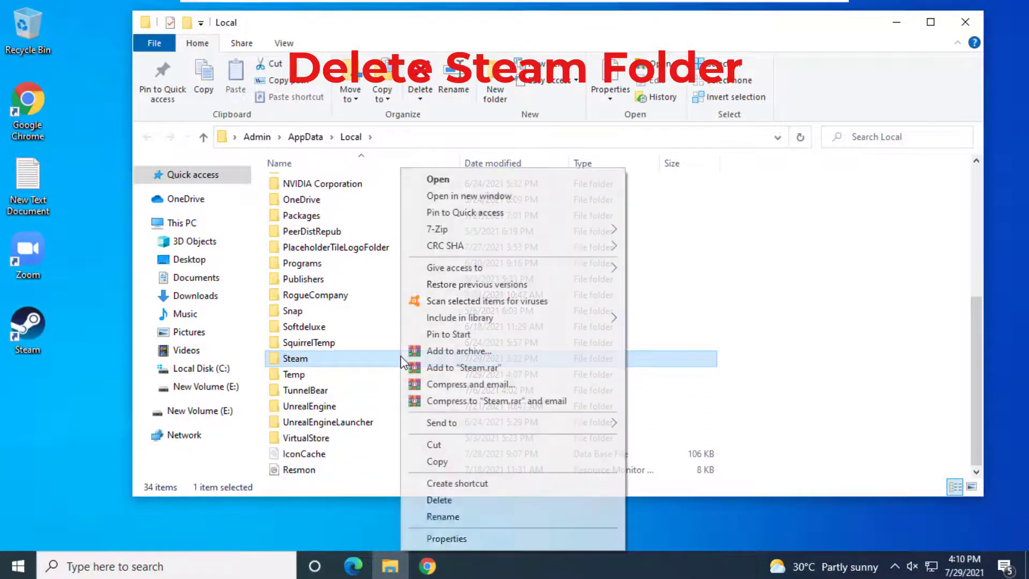
left_click(440, 500)
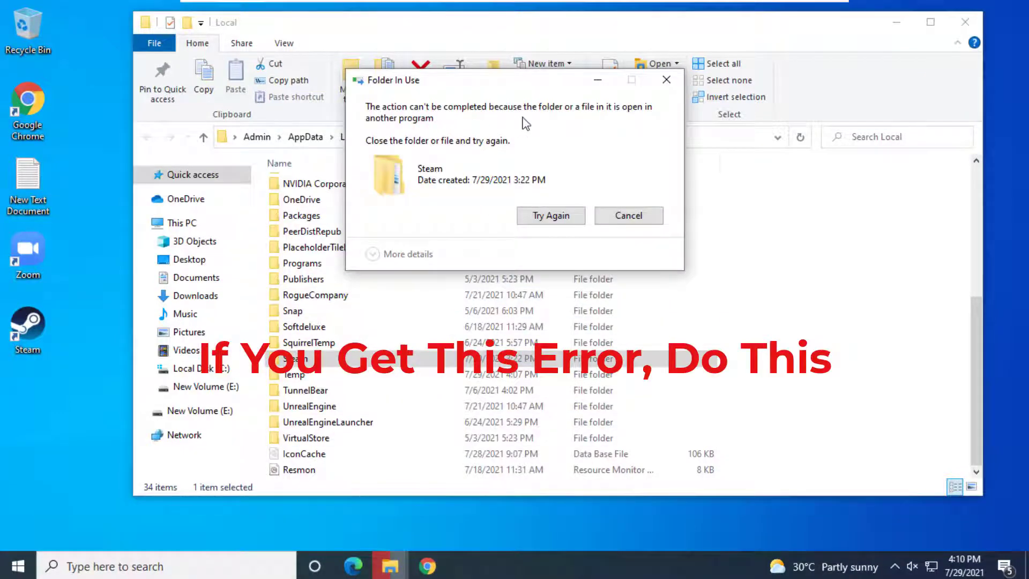
Open Task Manager, end the Steam (32 bit) process and close Task Manager.
right_click(534, 562)
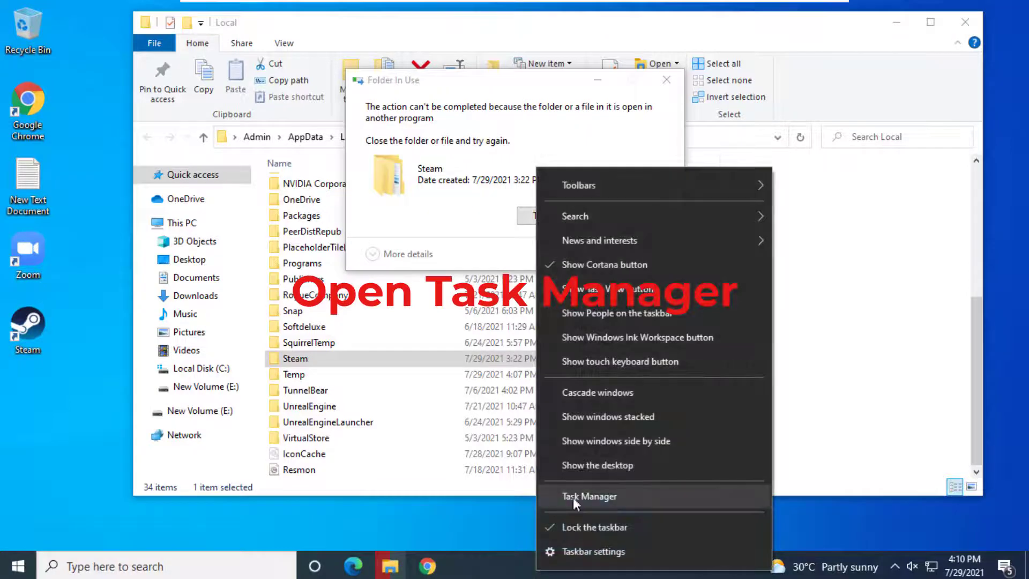
left_click(605, 497)
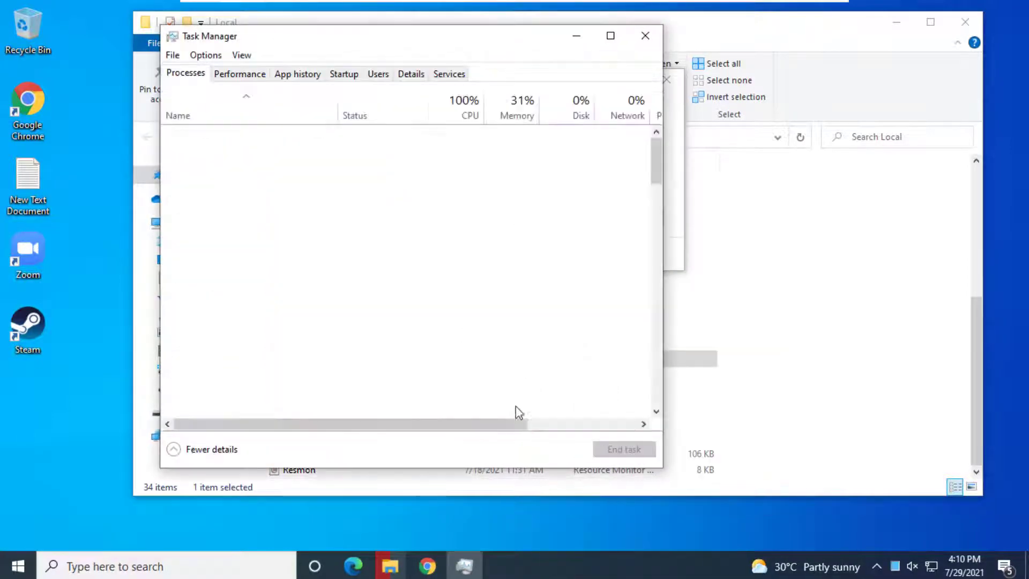
scroll(429, 299, "down", 3)
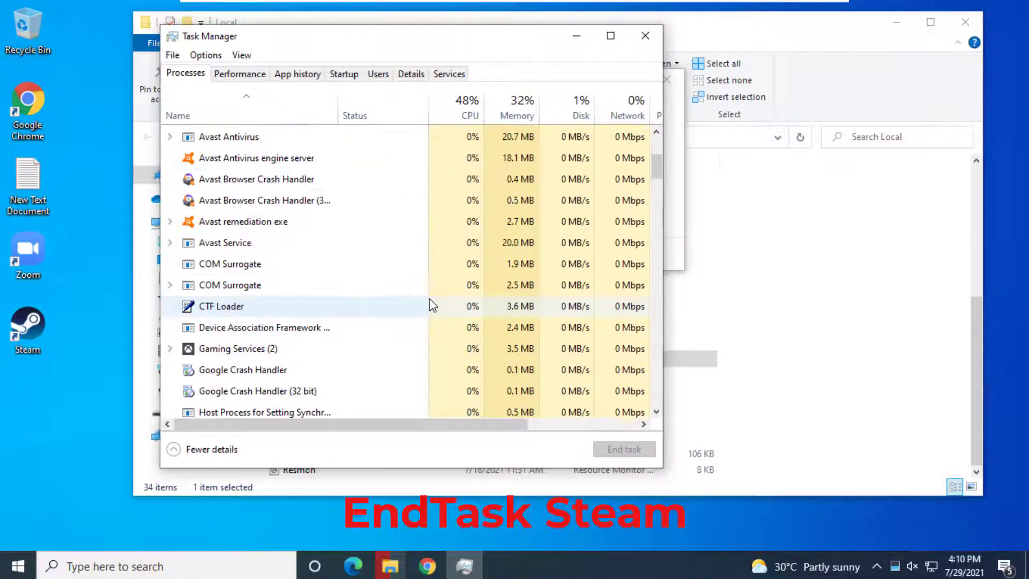
scroll(432, 304, "down", 10)
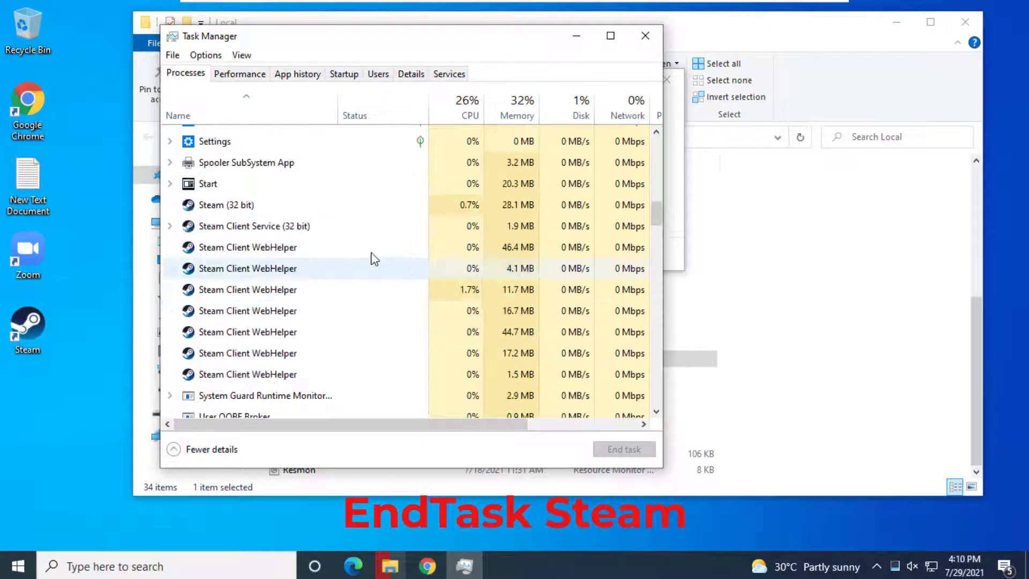
left_click(347, 208)
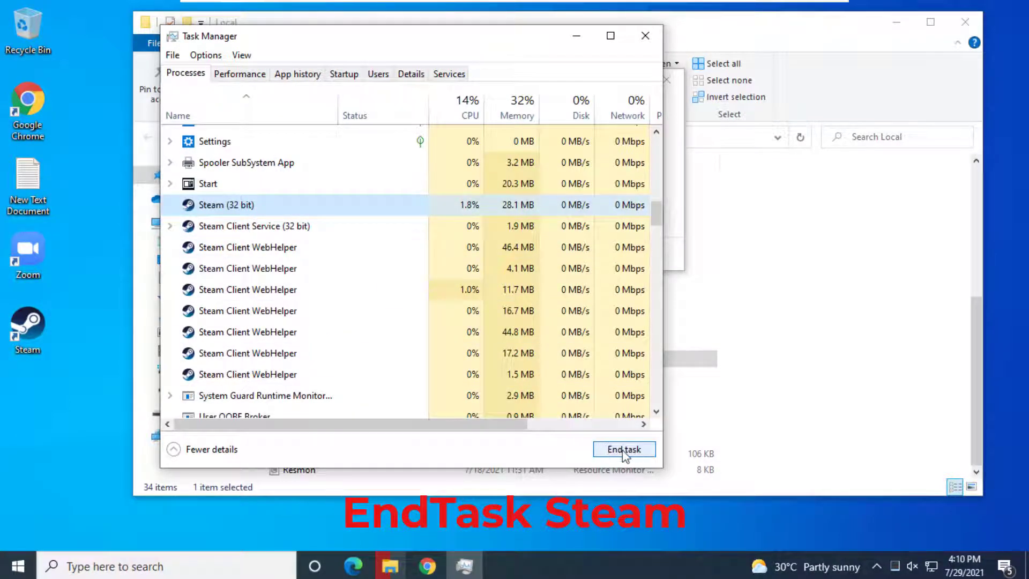
left_click(624, 449)
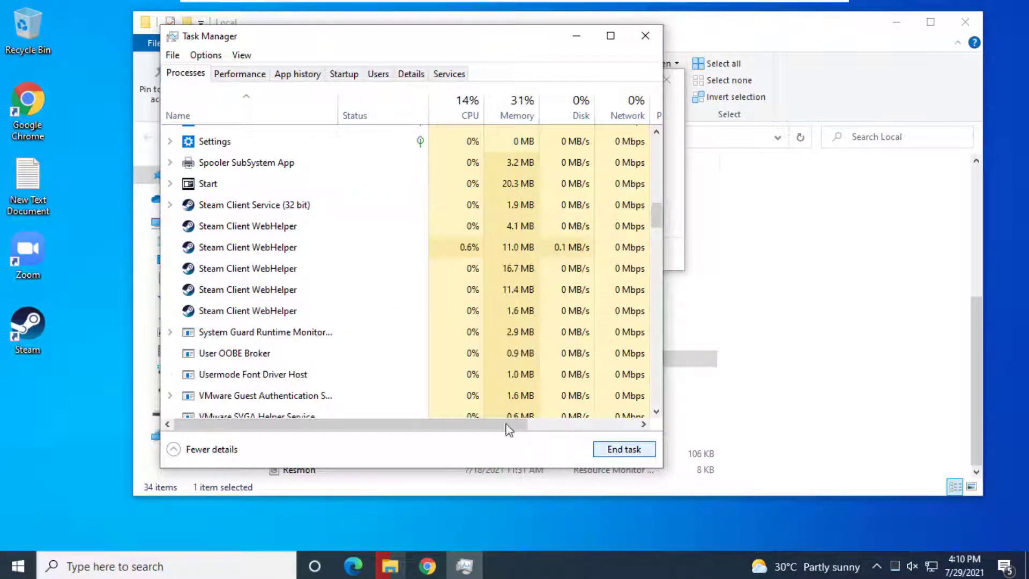
scroll(436, 273, "down", 2)
left_click(645, 35)
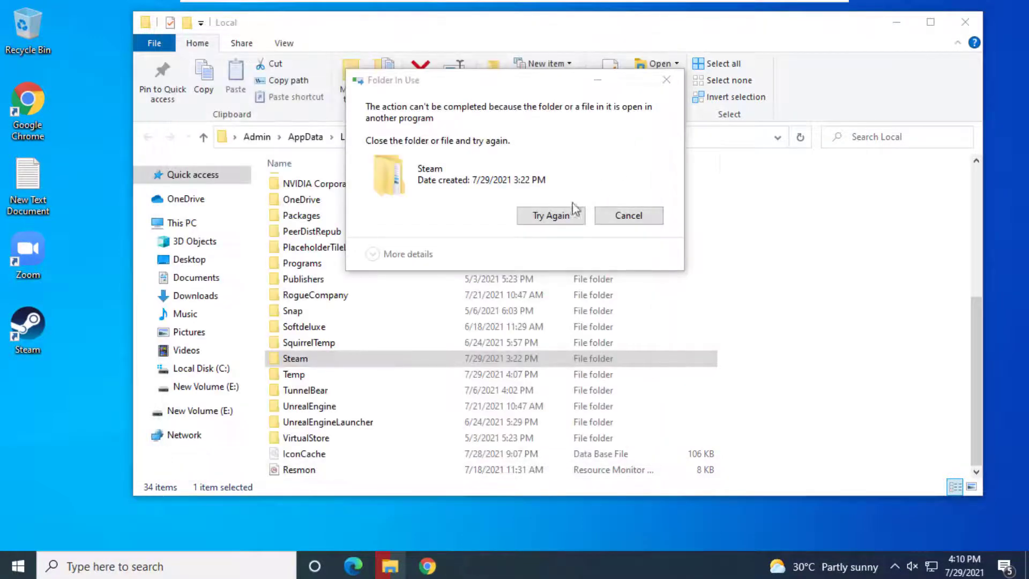
Retry deleting the in-use Steam folder and close the Local folder window.
left_click(557, 216)
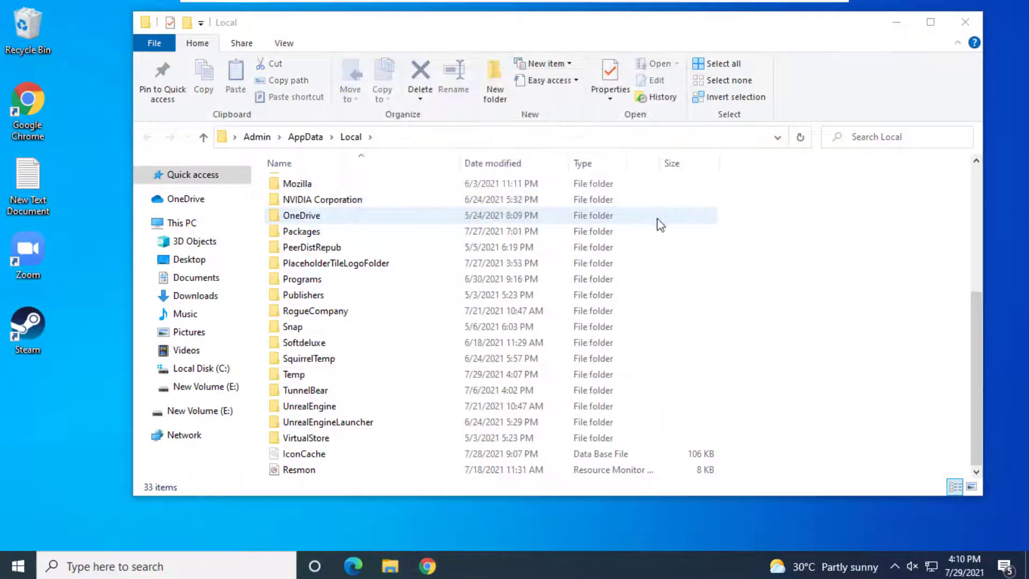
left_click(963, 23)
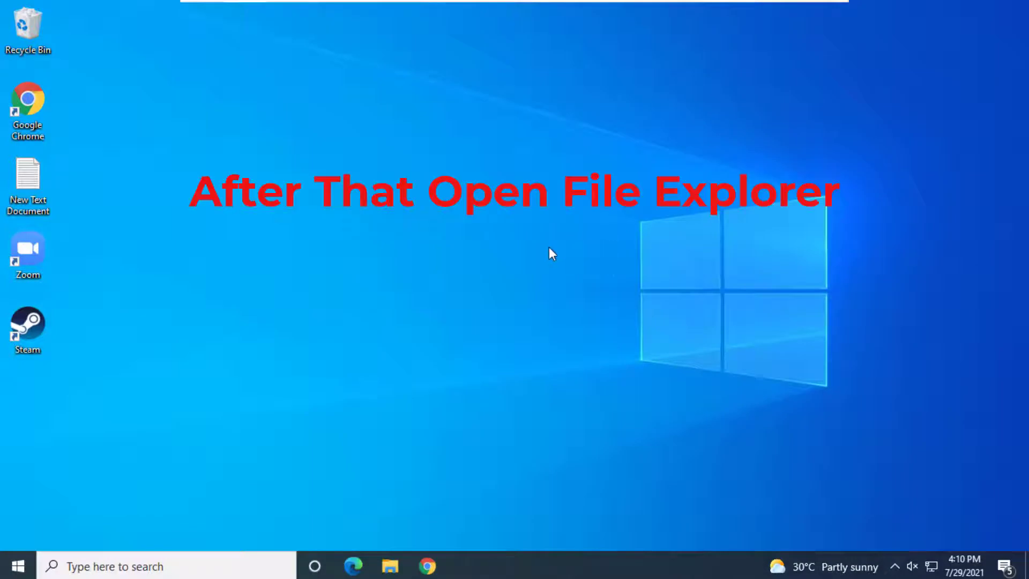
Open the Steam folder inside Program Files (x86) on Local Disk (C:) in File Explorer.
left_click(390, 566)
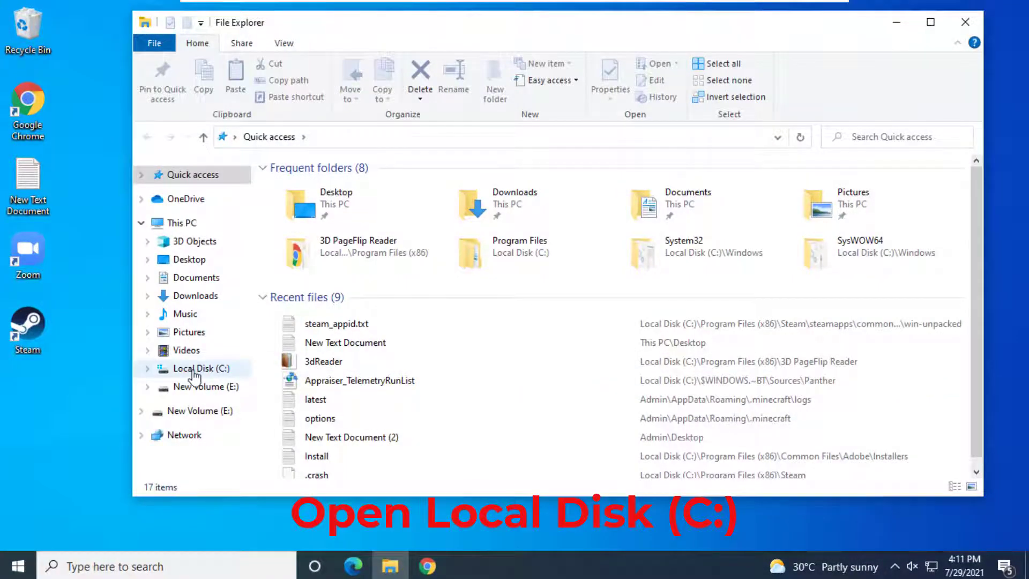
left_click(195, 370)
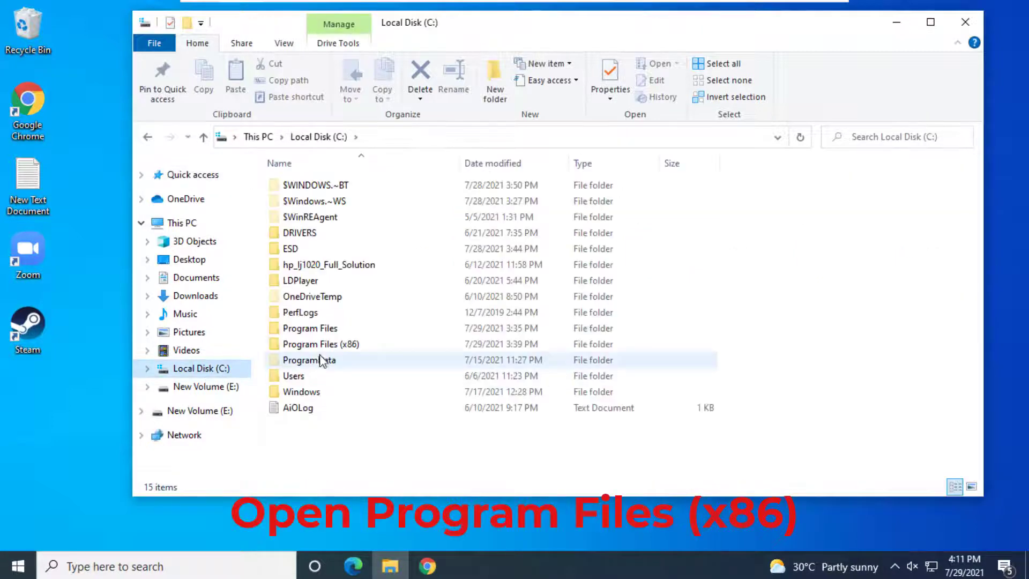
left_click(327, 346)
double_click(356, 349)
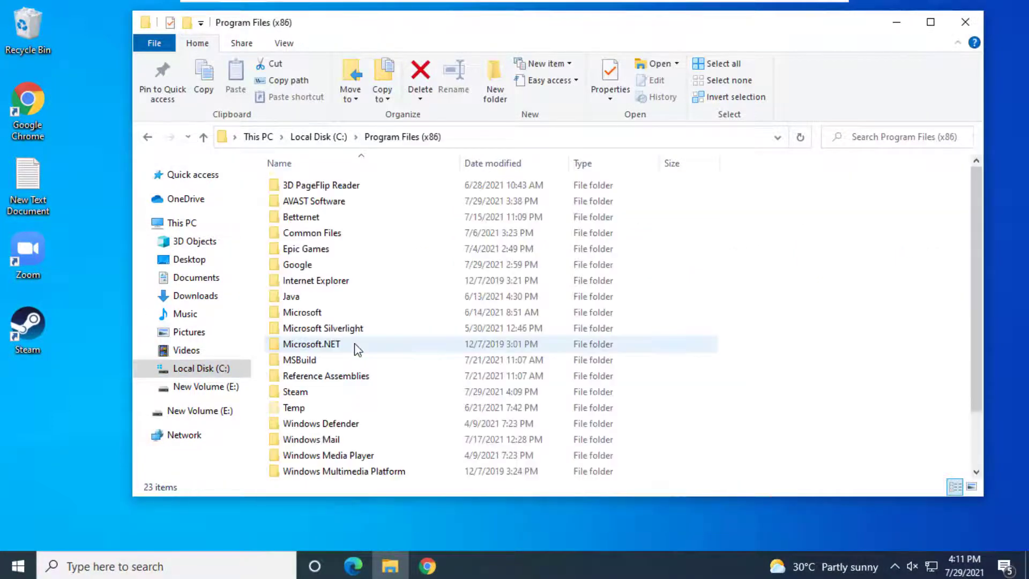
scroll(356, 309, "down", 2)
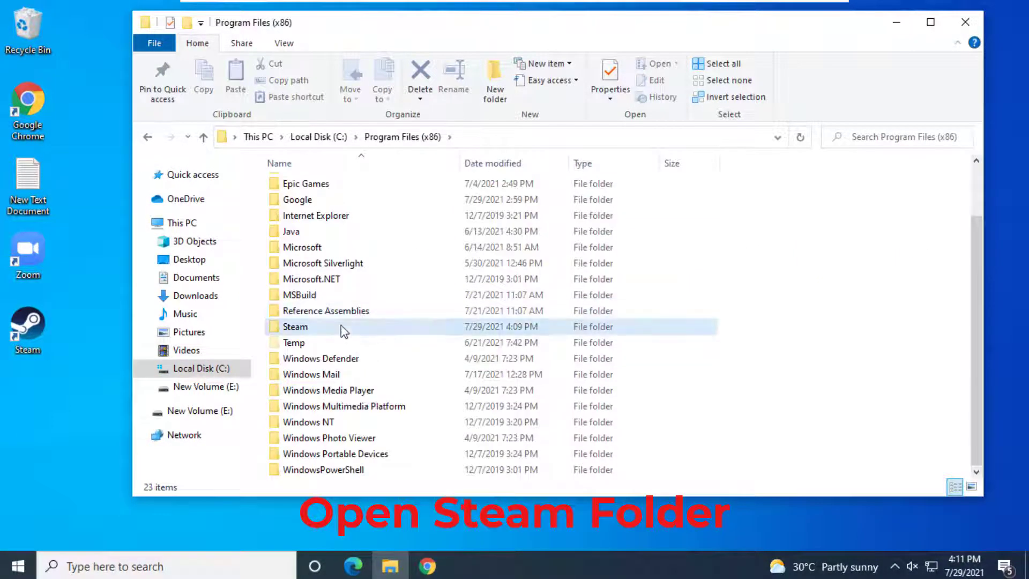
left_click(356, 326)
double_click(356, 327)
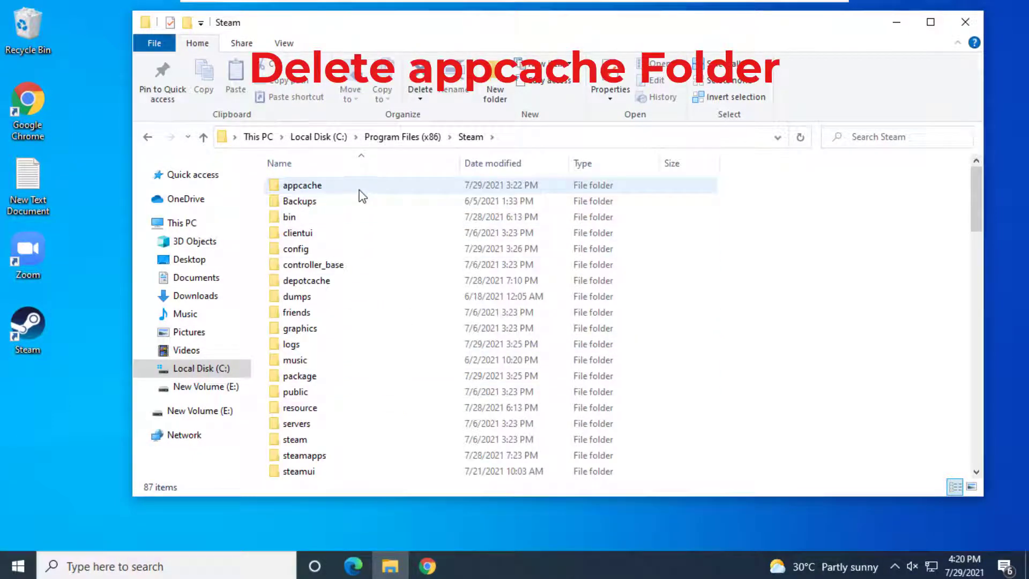
Delete the appcache folder from the Steam installation folder and close the window.
left_click(370, 188)
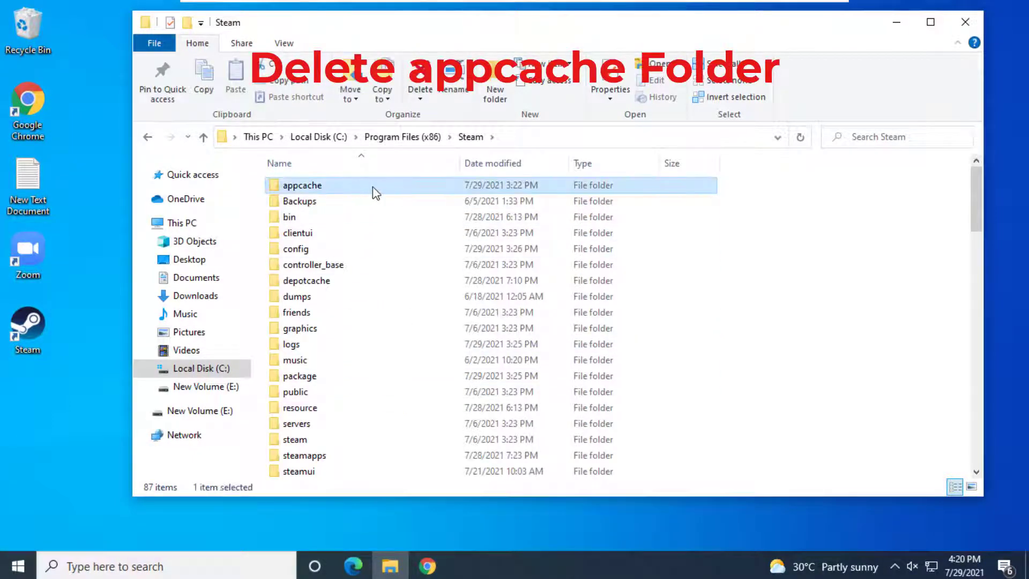
right_click(374, 186)
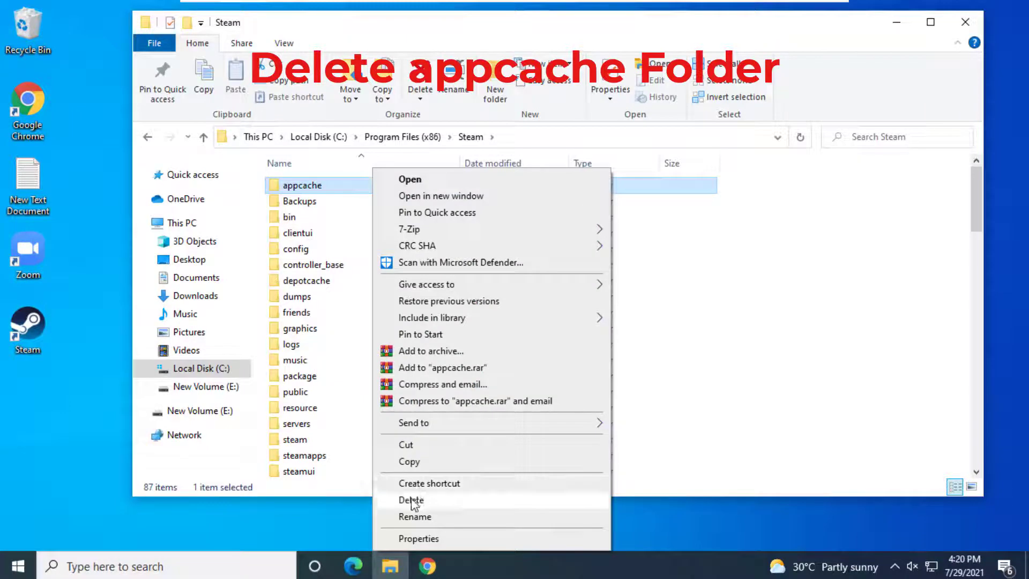
left_click(442, 500)
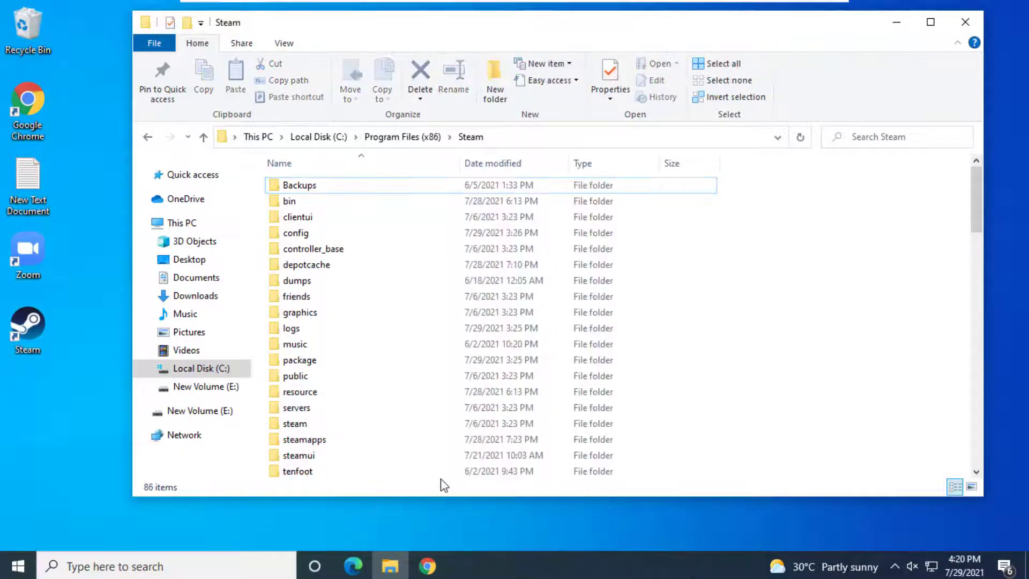
left_click(979, 16)
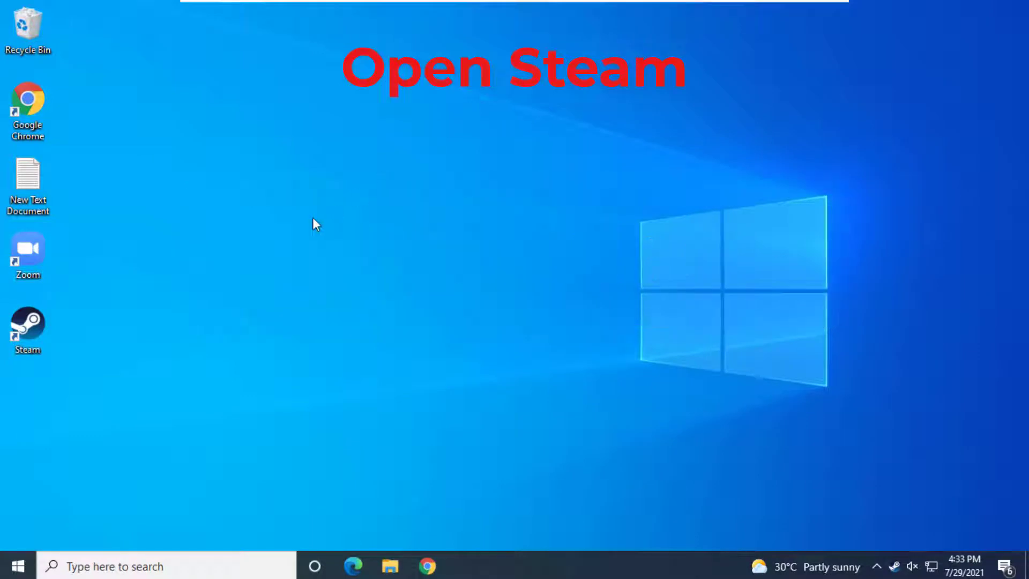
Launch Steam and open the Downloads page of its settings.
double_click(27, 327)
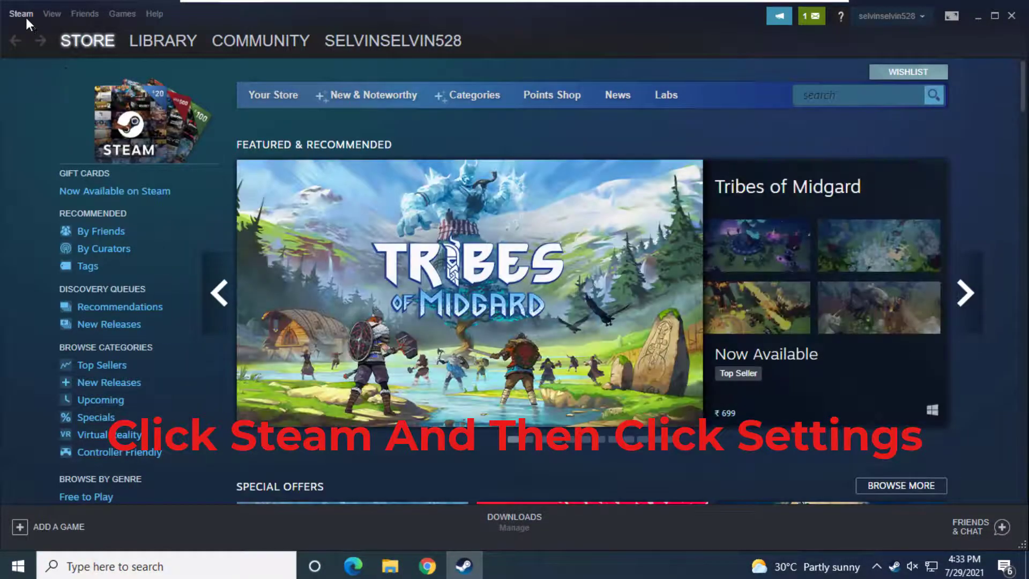
left_click(24, 16)
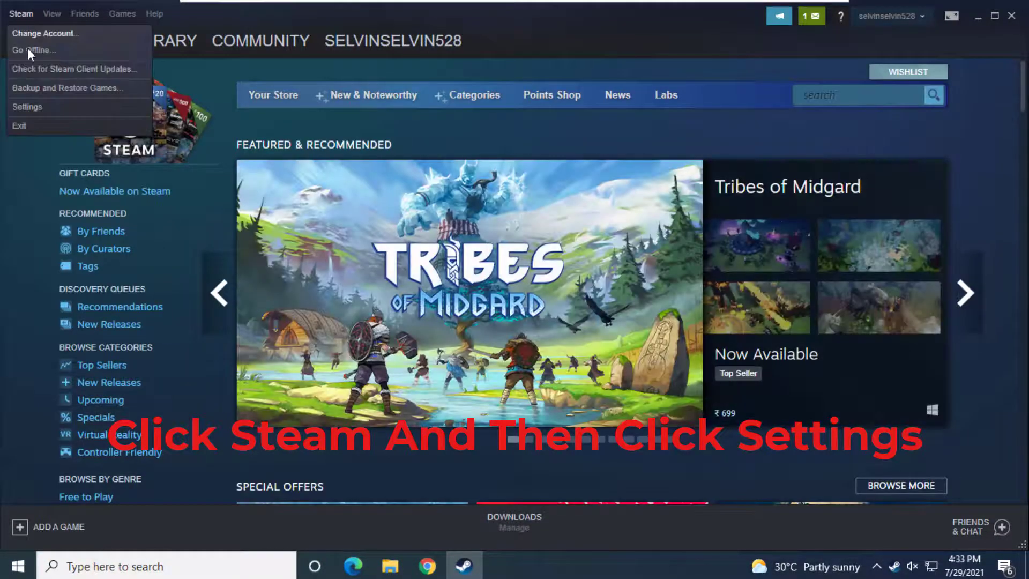
left_click(27, 107)
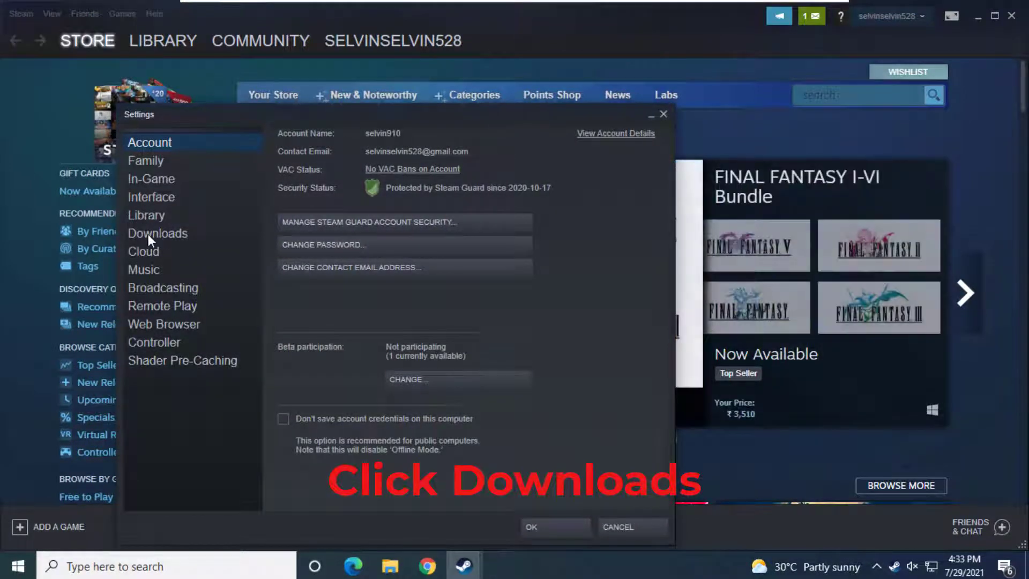
left_click(159, 233)
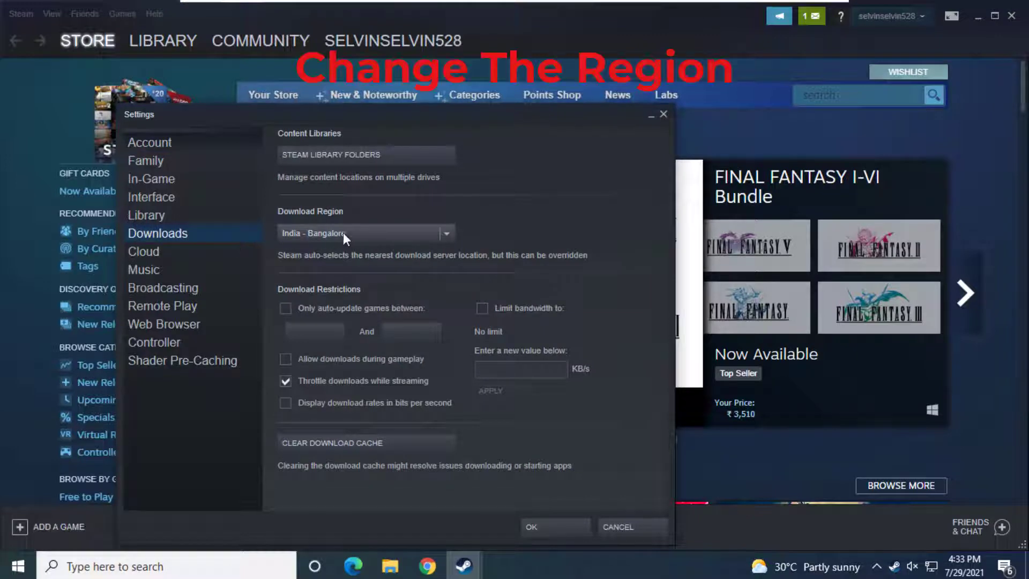
Set the Steam download region to US - San Diego and save the settings.
left_click(359, 234)
scroll(354, 278, "down", 10)
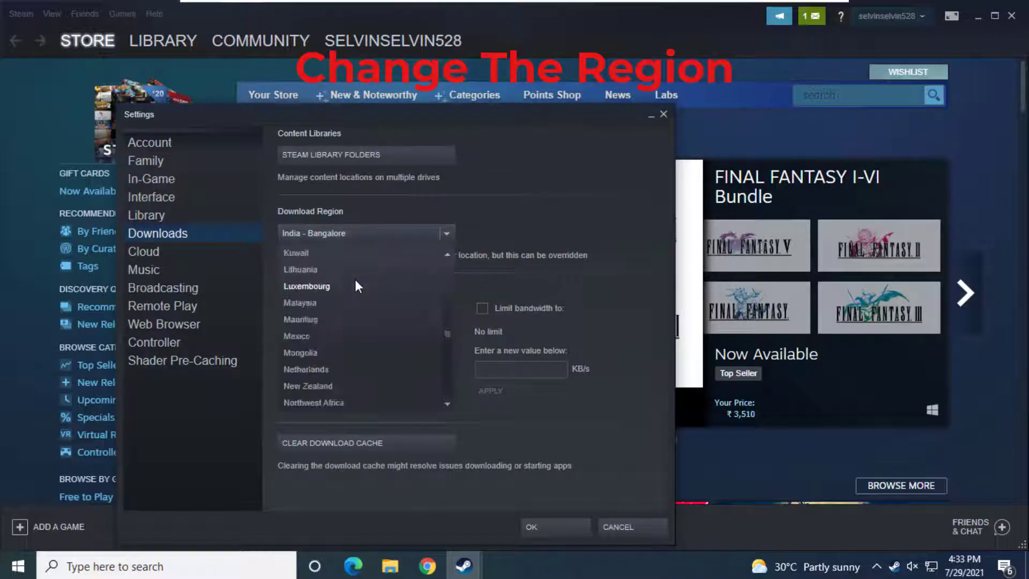
scroll(355, 280, "down", 18)
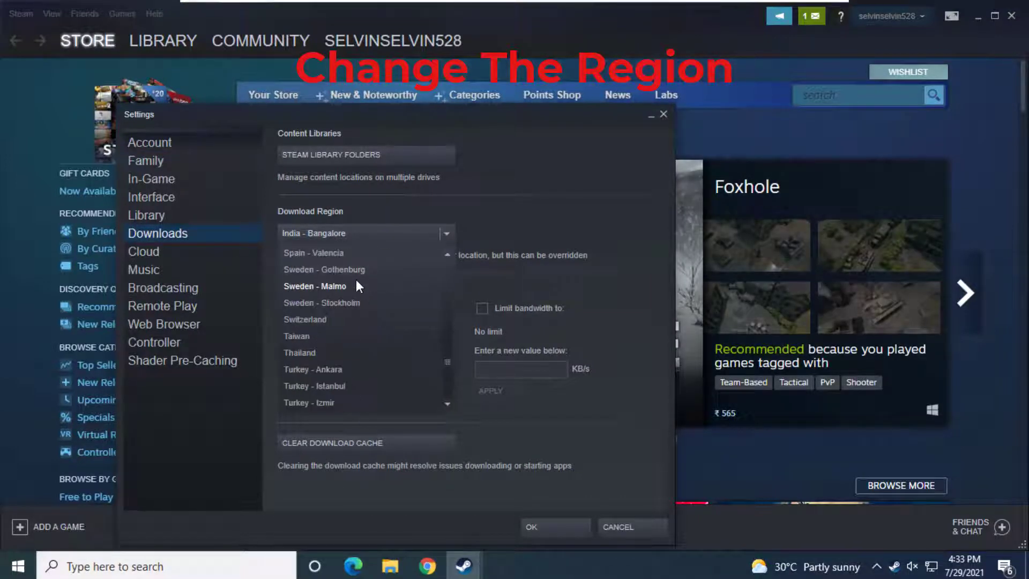
scroll(355, 286, "down", 7)
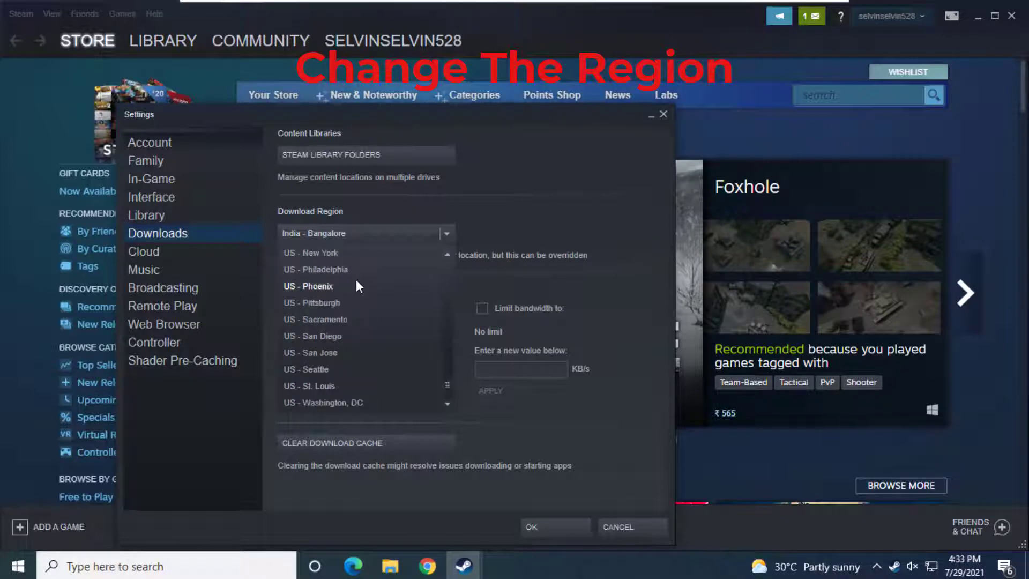
left_click(358, 282)
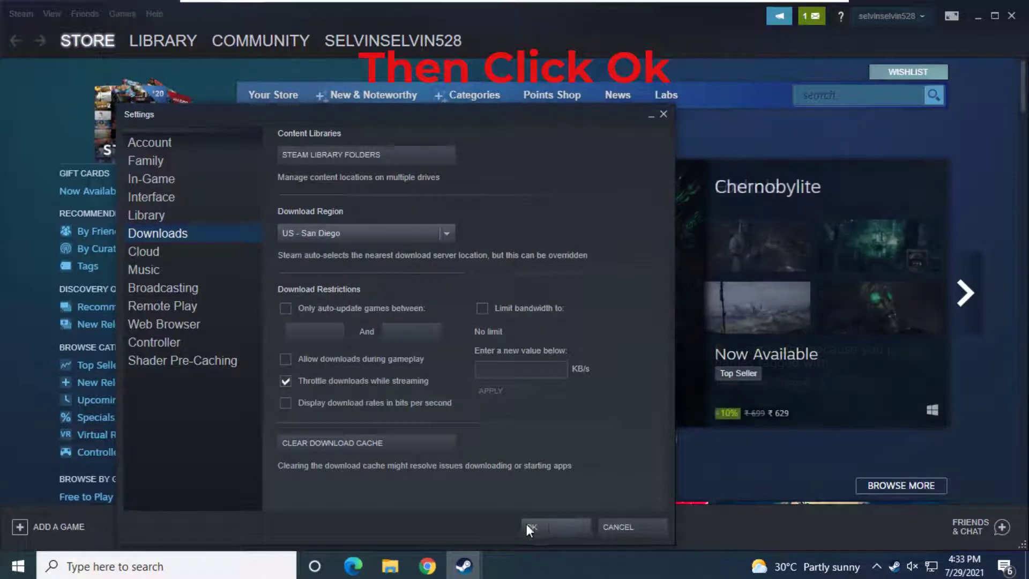
left_click(556, 526)
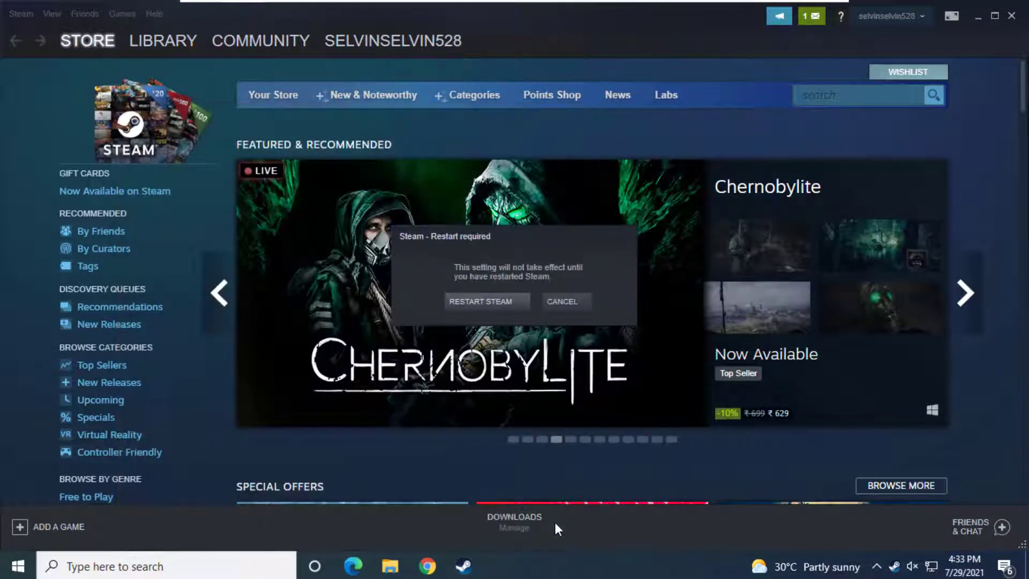
Restart Steam to apply the new download region, and clear the download cache from the Downloads settings.
left_click(481, 301)
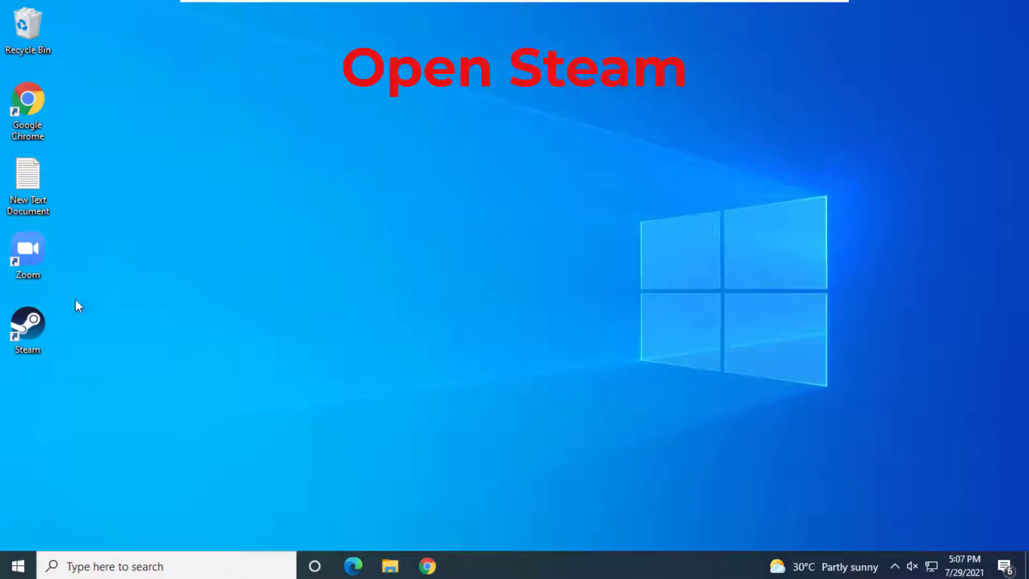
double_click(46, 316)
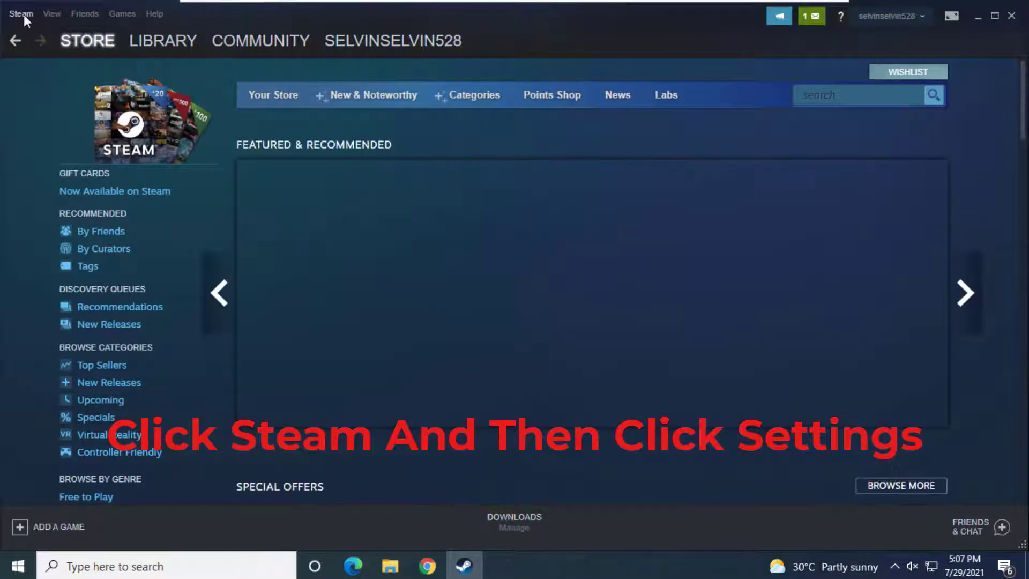
left_click(24, 14)
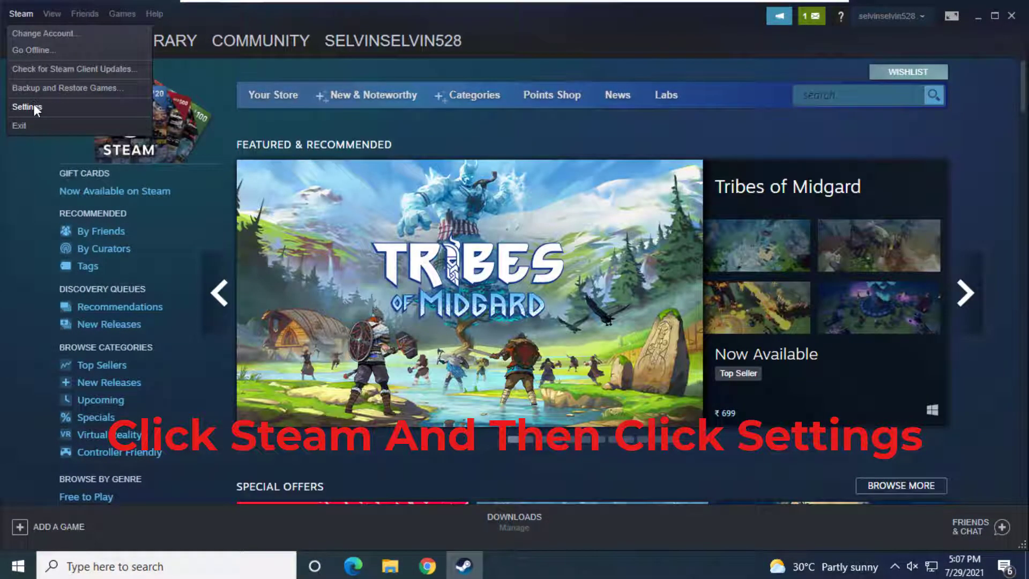
left_click(34, 105)
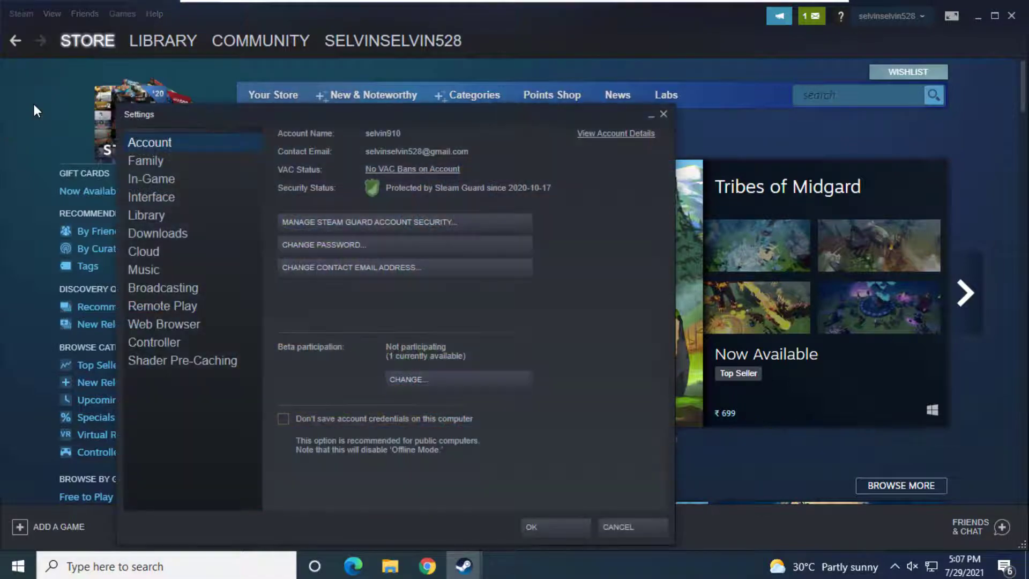
left_click(159, 233)
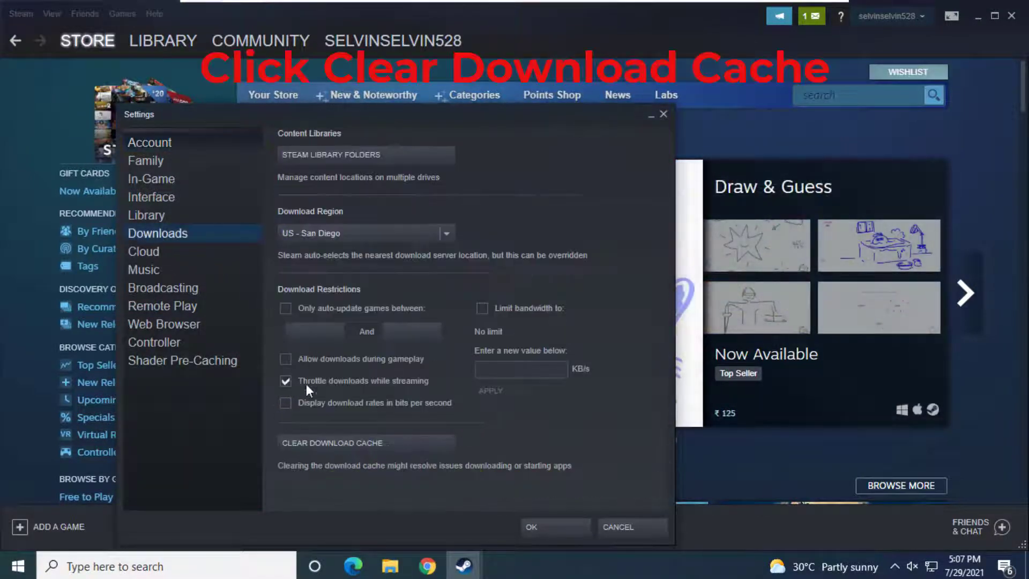
left_click(355, 446)
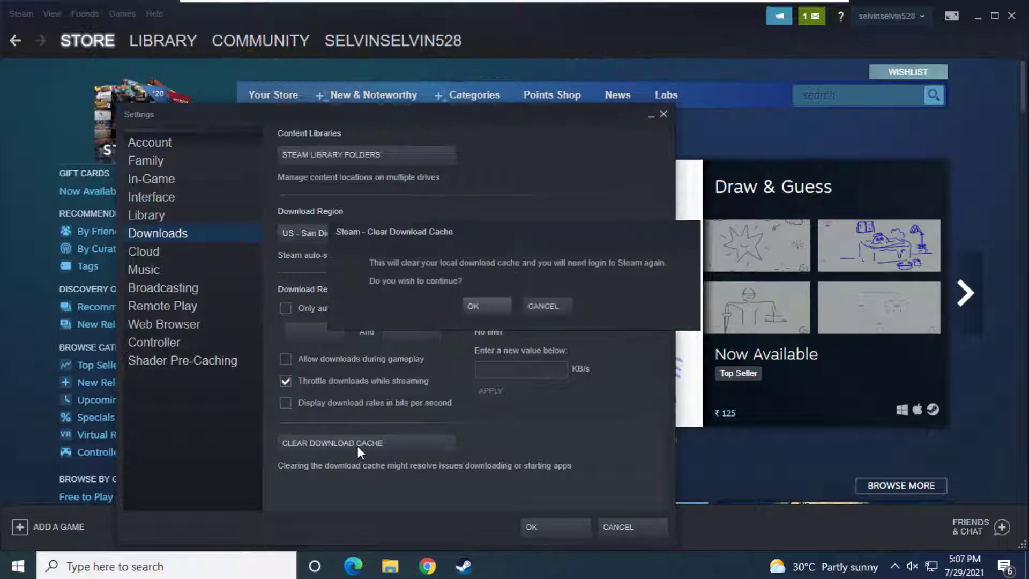
left_click(487, 305)
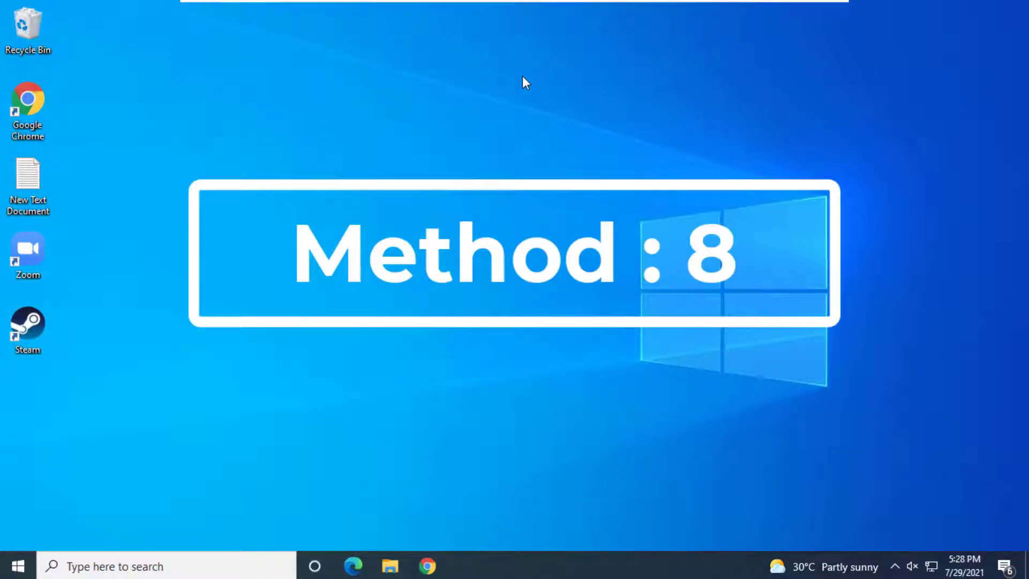
Launch Steam and open the Steam Library Folders list from the Downloads settings.
double_click(43, 317)
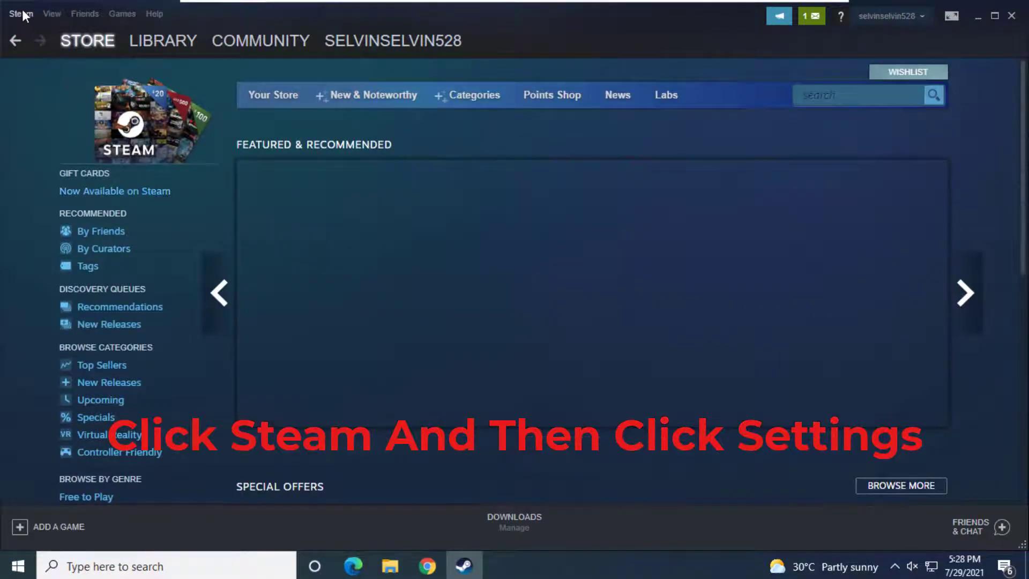
left_click(22, 14)
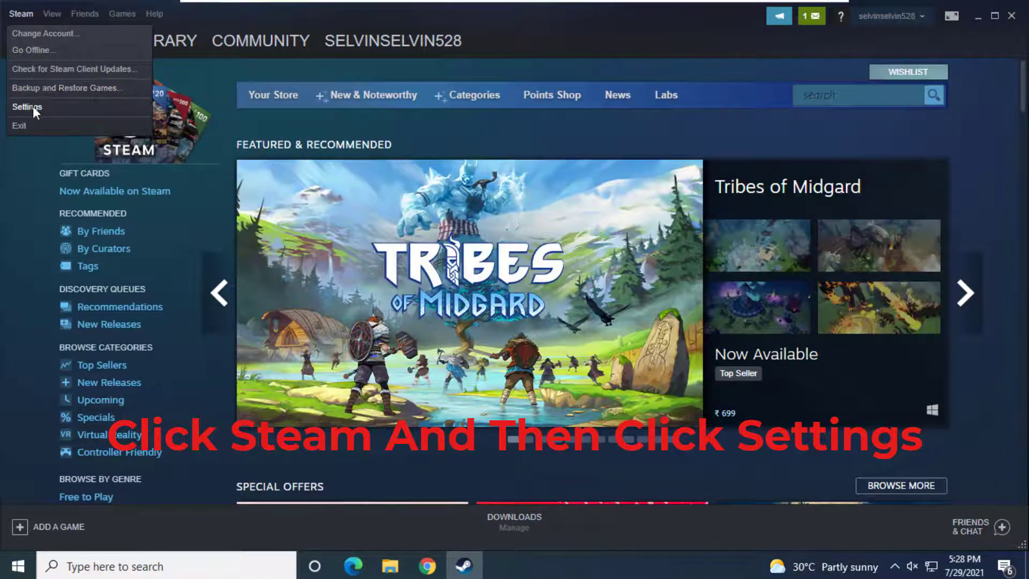
left_click(40, 107)
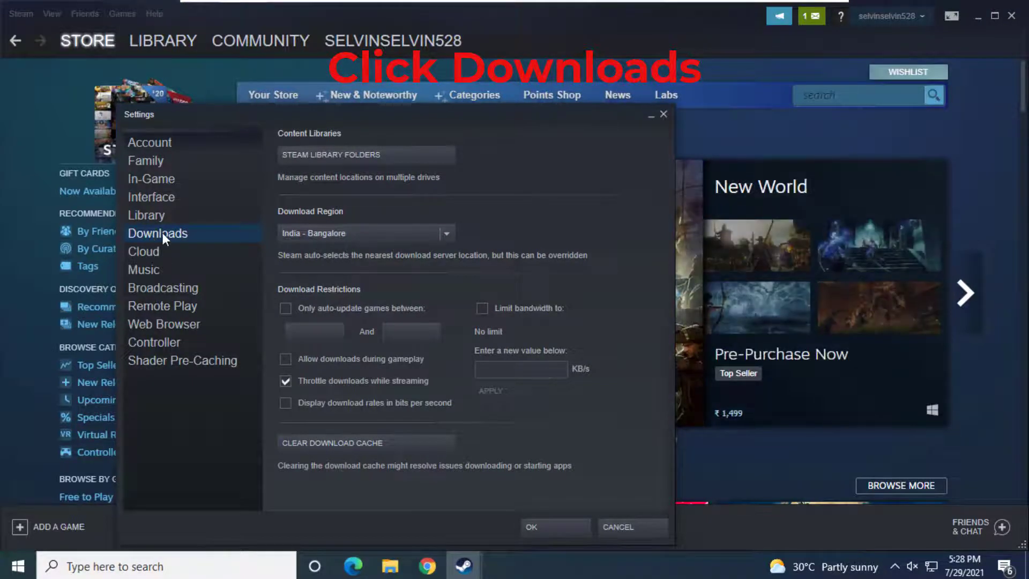
left_click(342, 154)
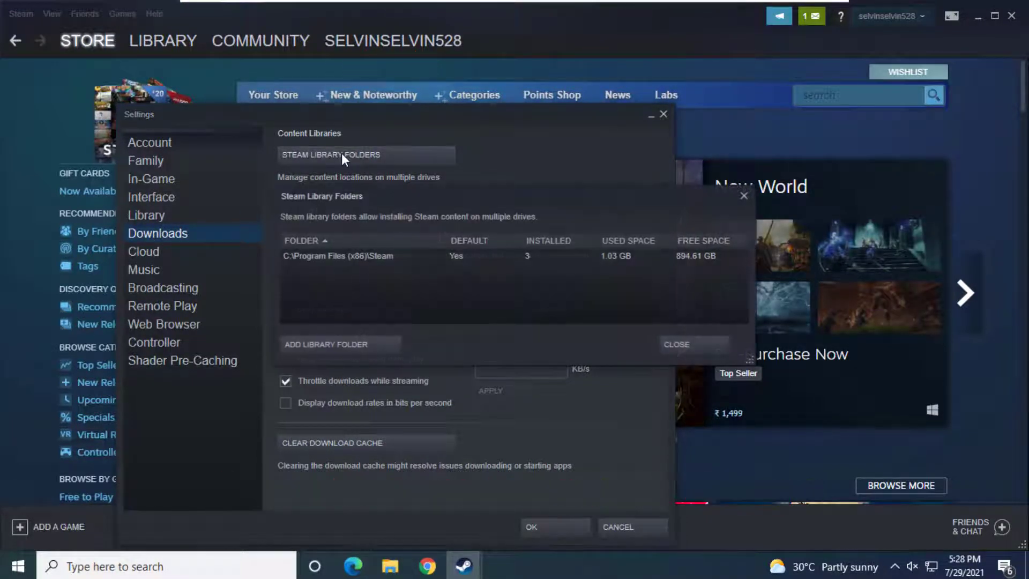
Repair the C:\Program Files (x86)\Steam library folder, and close the settings and the Steam window.
right_click(350, 254)
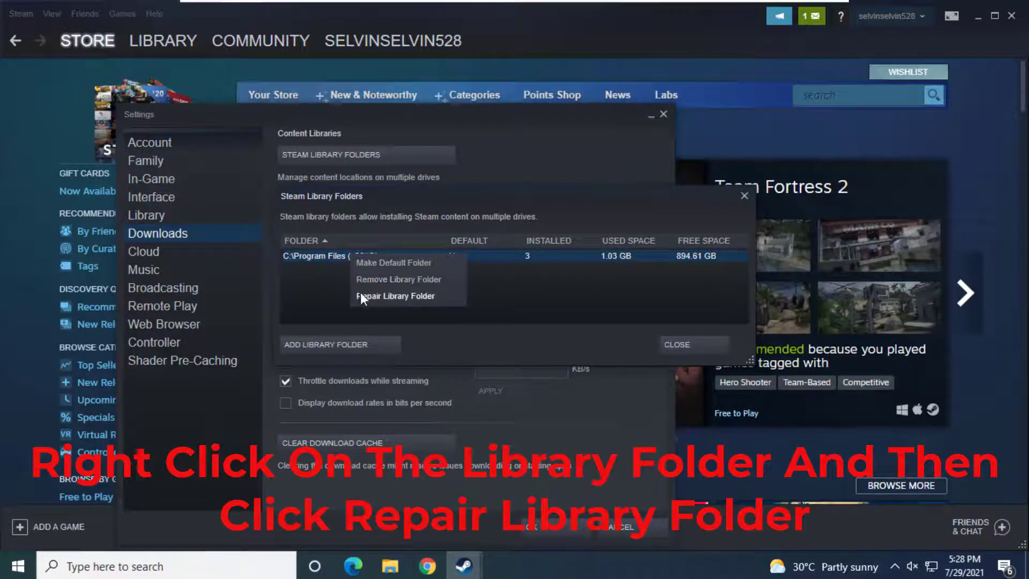
left_click(407, 295)
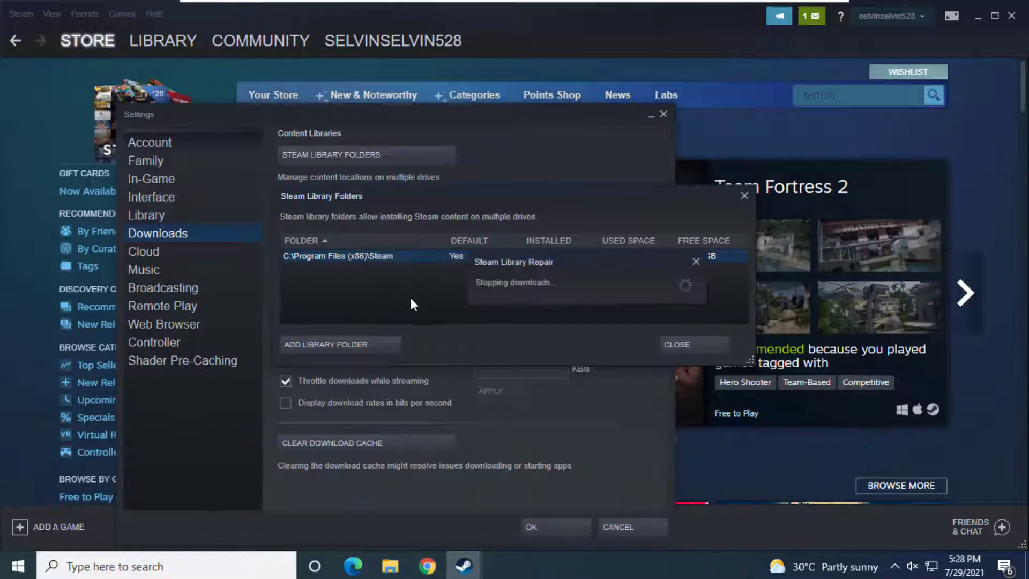
left_click(475, 385)
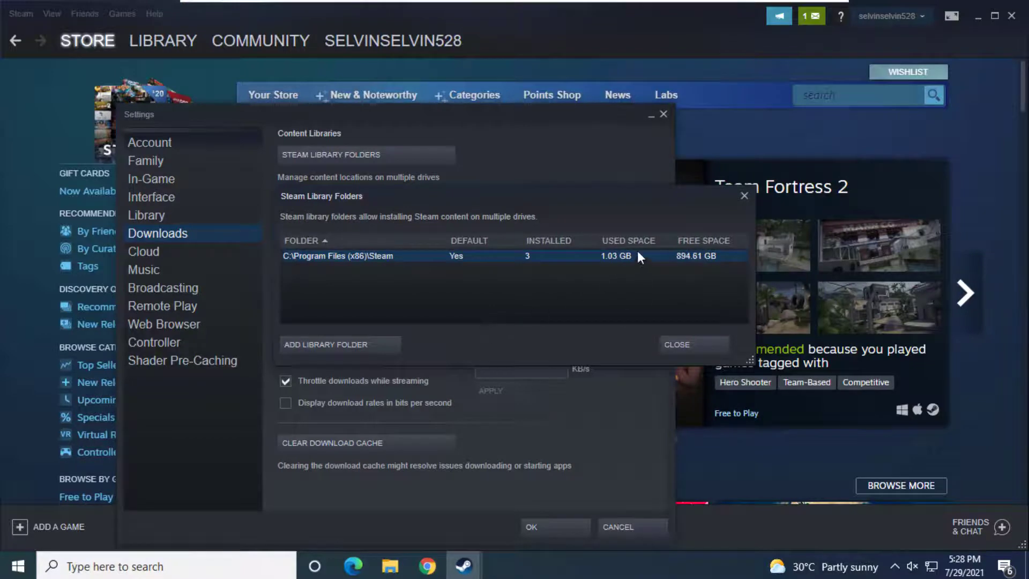
left_click(743, 196)
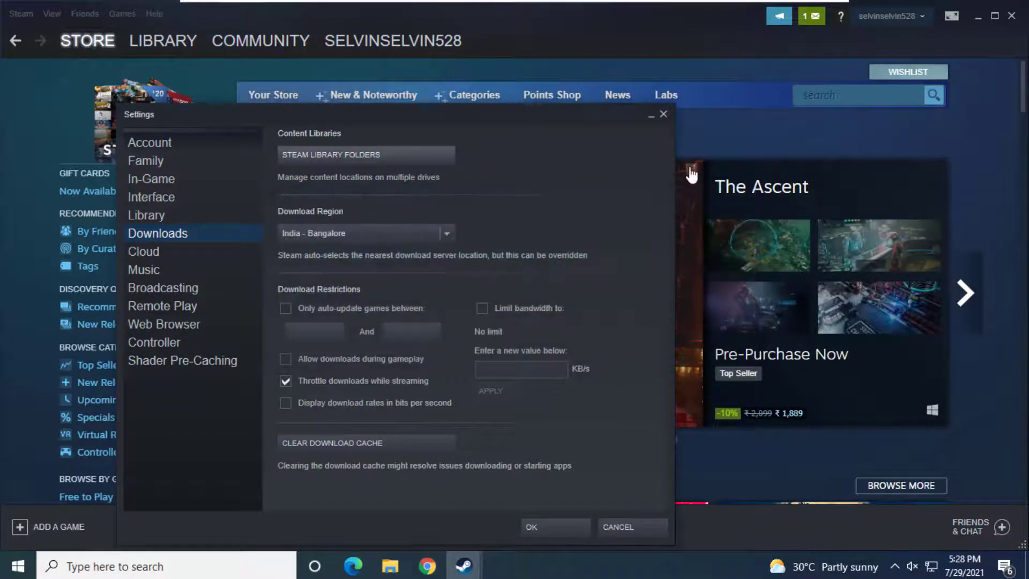
left_click(666, 115)
left_click(1012, 17)
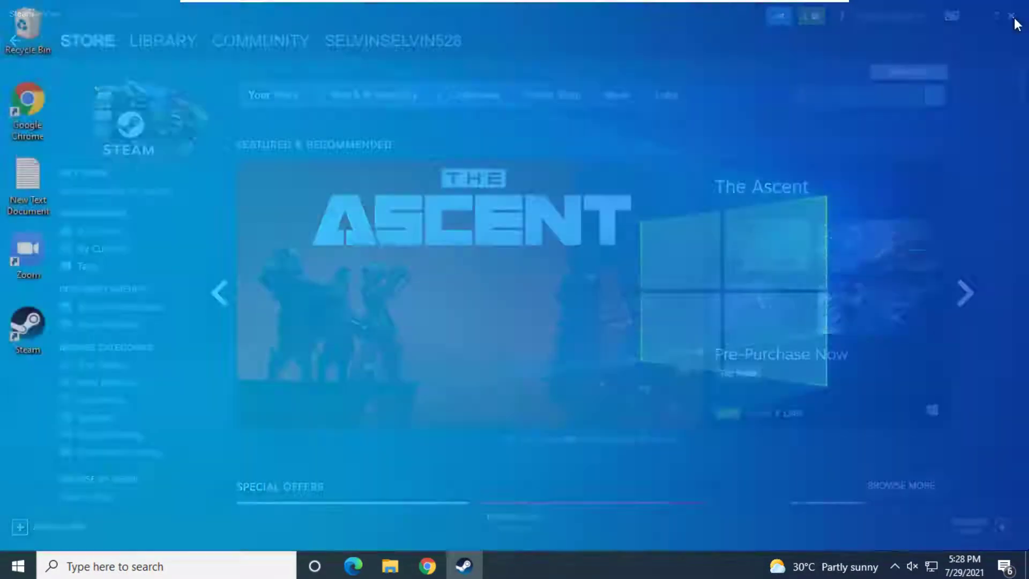
End the Steam (32 bit) process in Task Manager and launch Steam again from the desktop.
right_click(645, 569)
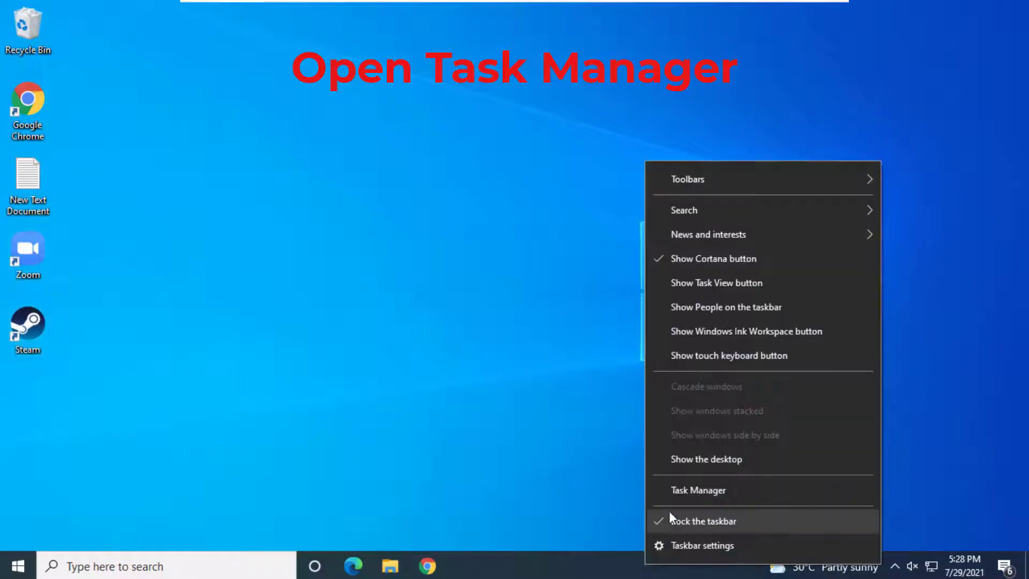
left_click(744, 492)
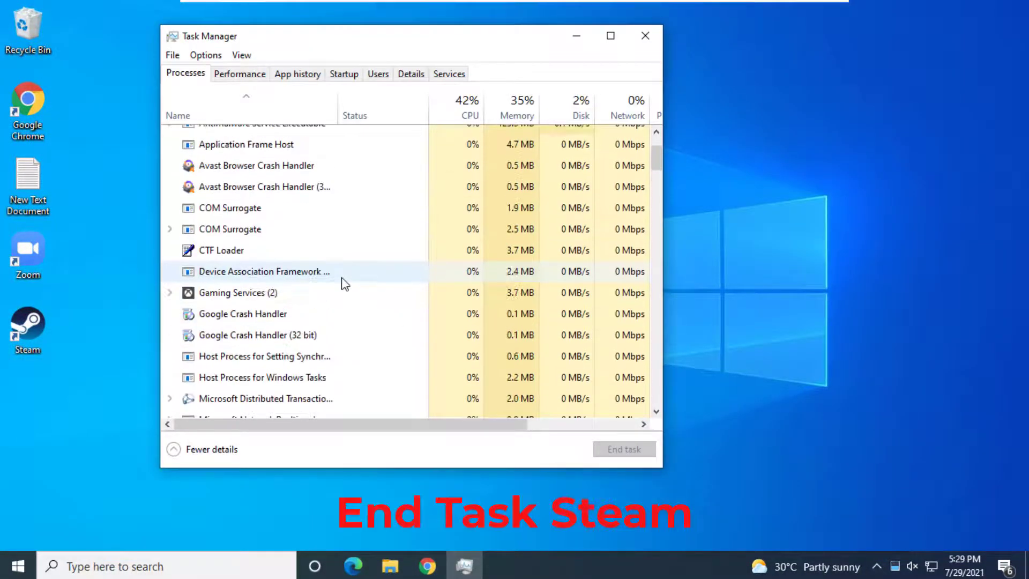
scroll(343, 283, "down", 5)
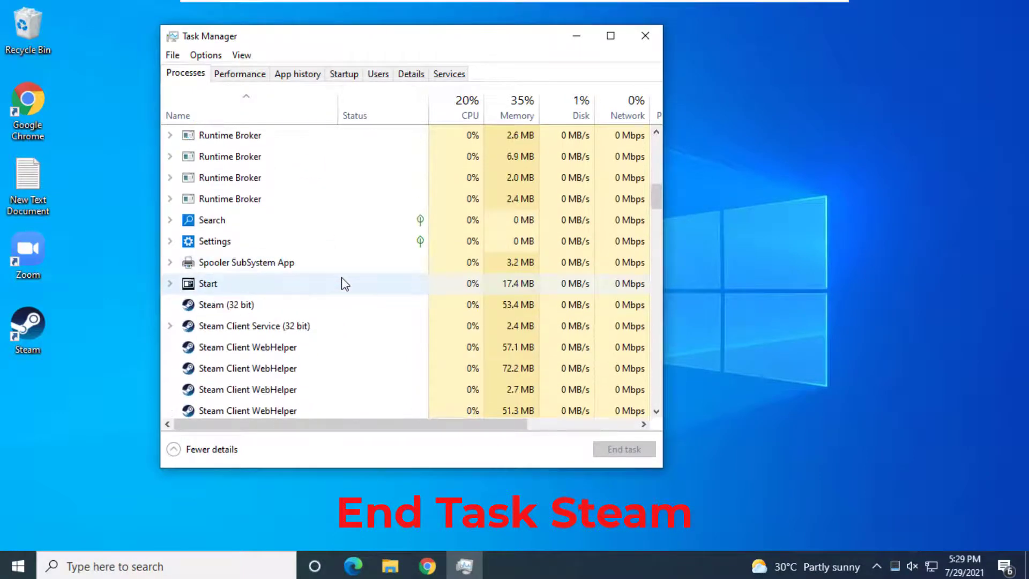
left_click(280, 305)
left_click(621, 450)
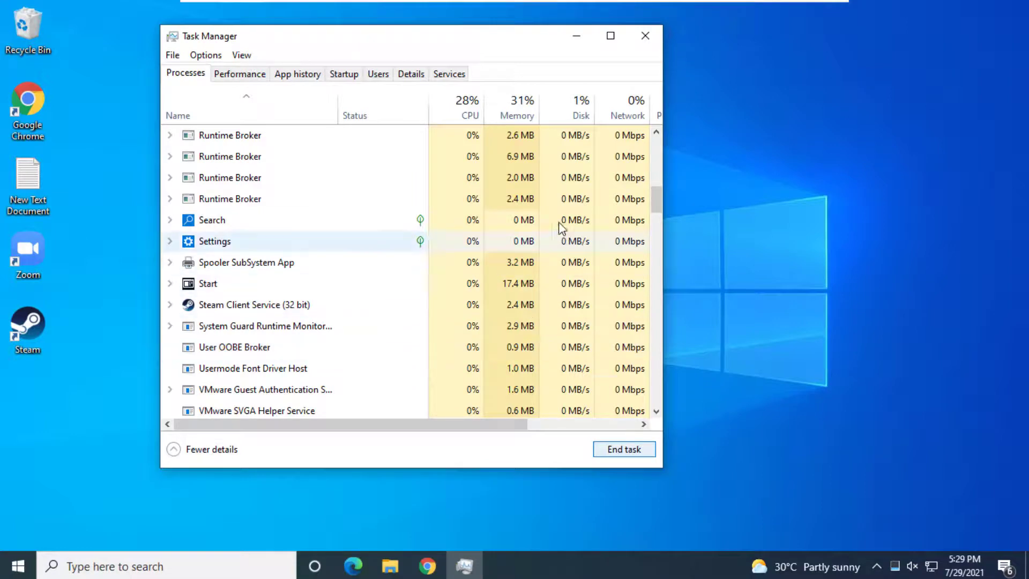
left_click(646, 35)
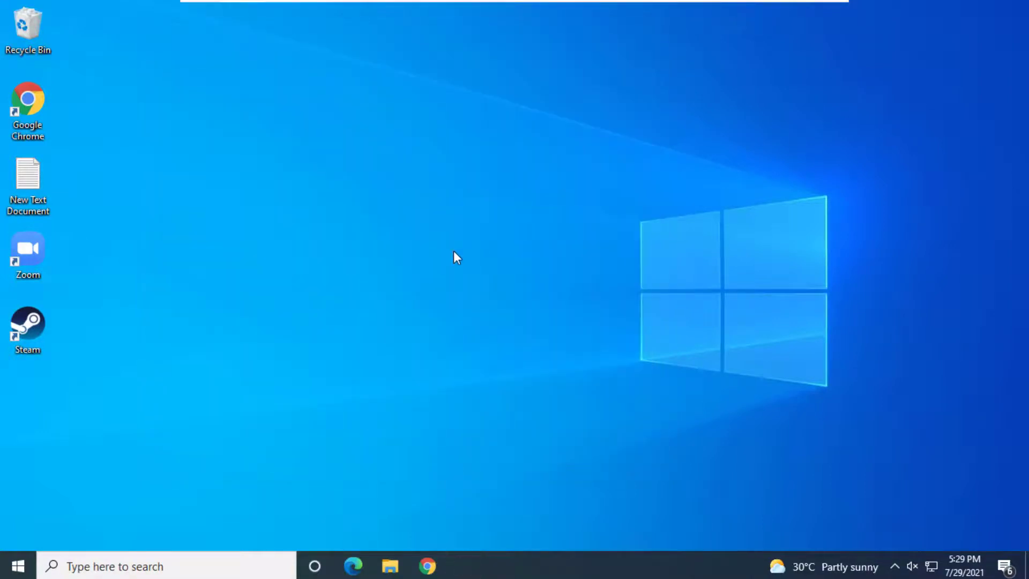
double_click(44, 338)
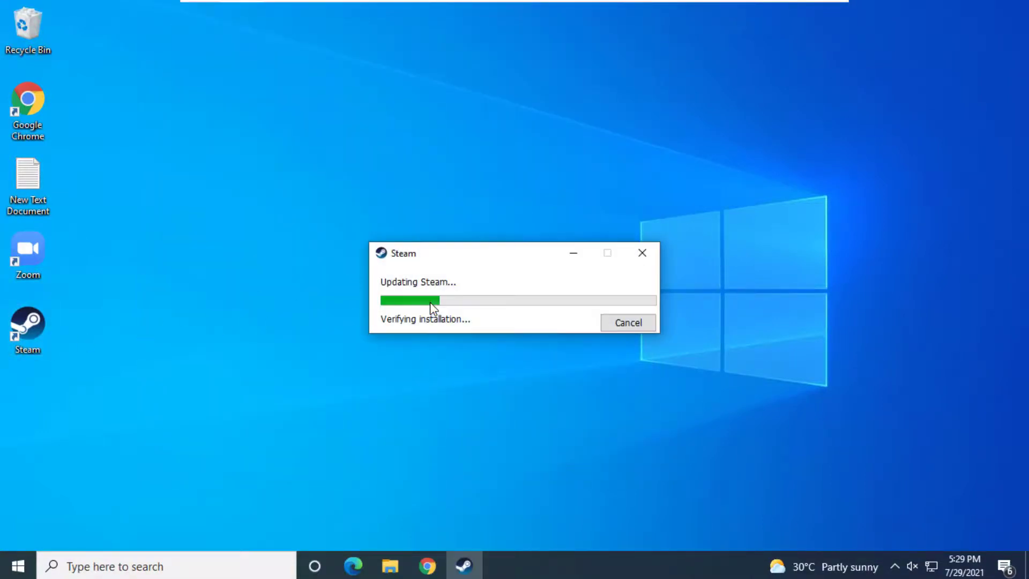